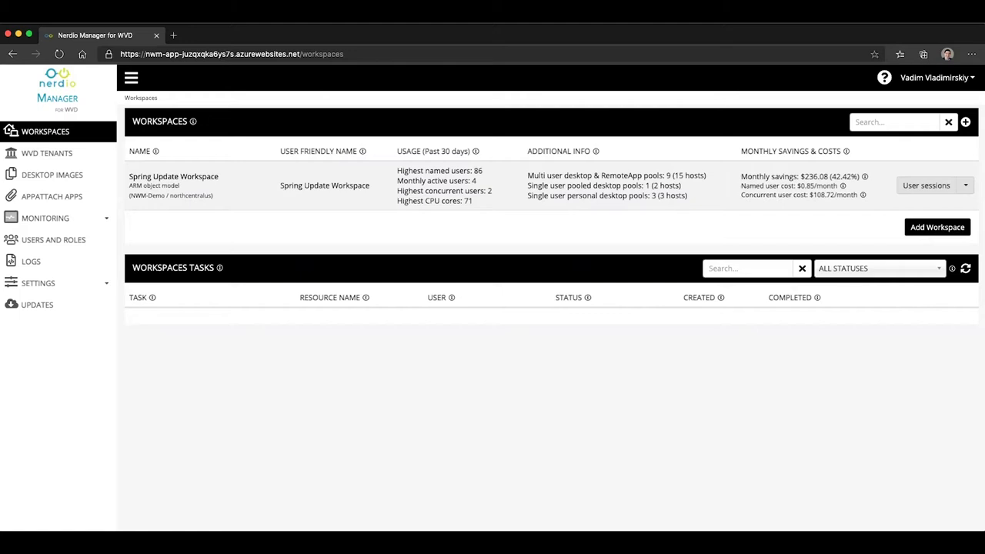
Open the desktop images page, start adding an image from the Azure library, and review the network and Azure image choices.
{"action": "left_click", "coordinate": [59, 178]}
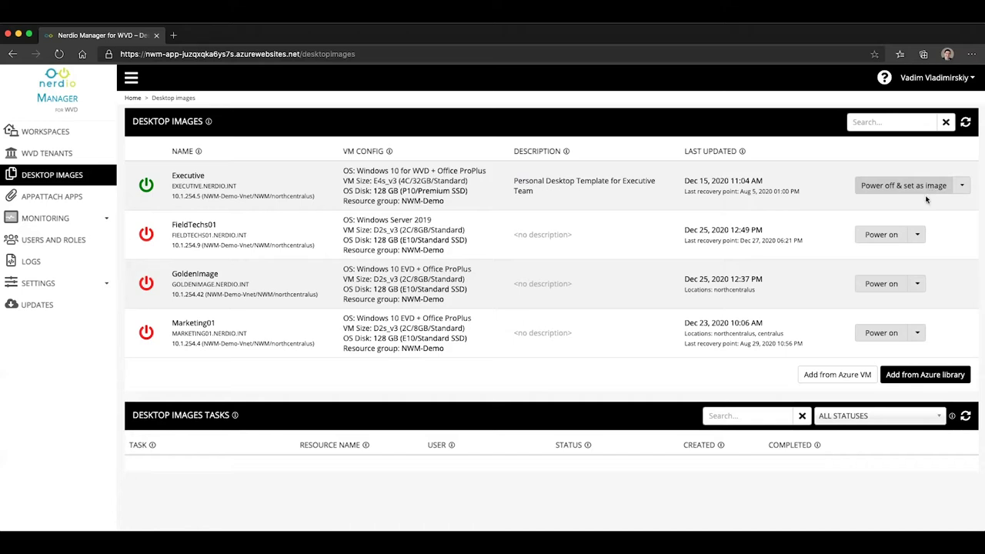
{"action": "left_click", "coordinate": [914, 380]}
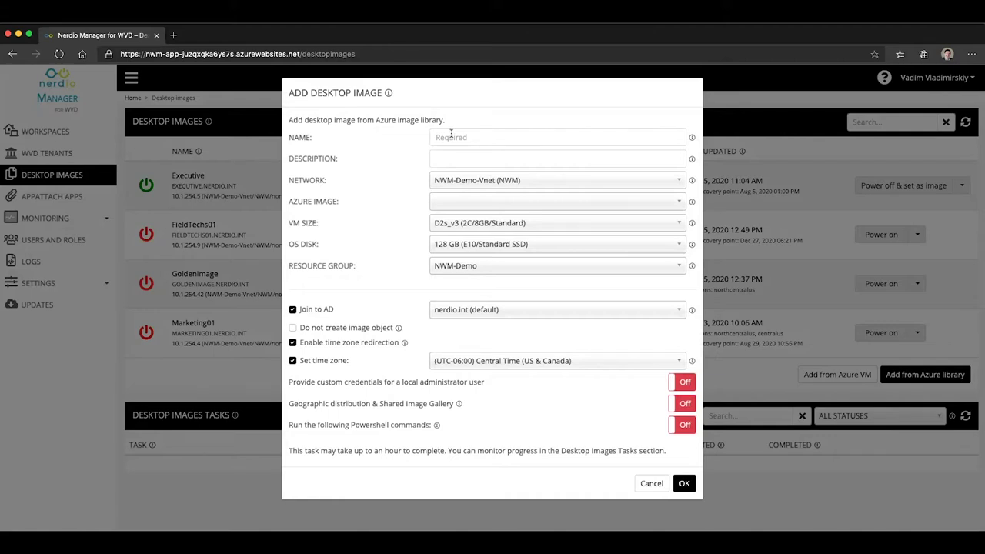
{"action": "left_click", "coordinate": [452, 180]}
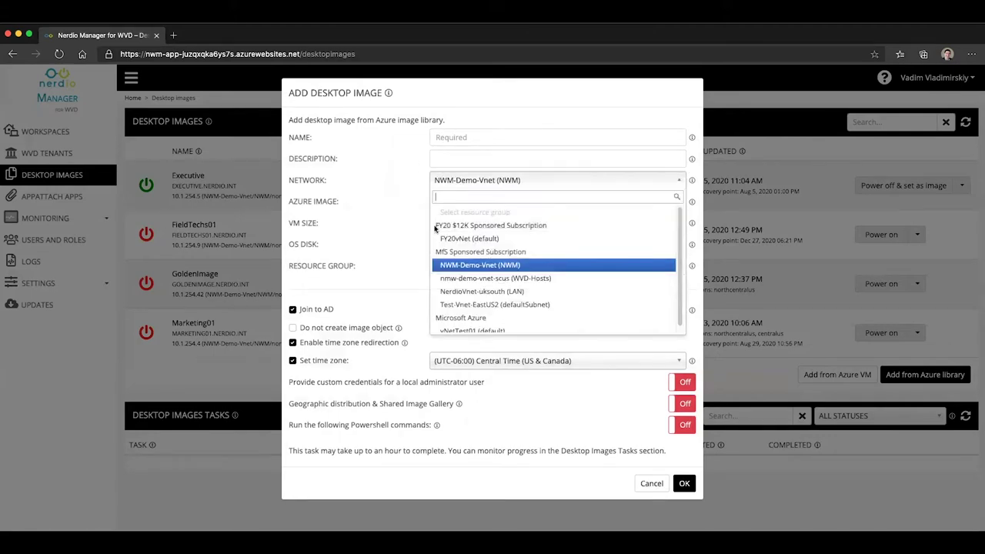
{"action": "left_click", "coordinate": [367, 195]}
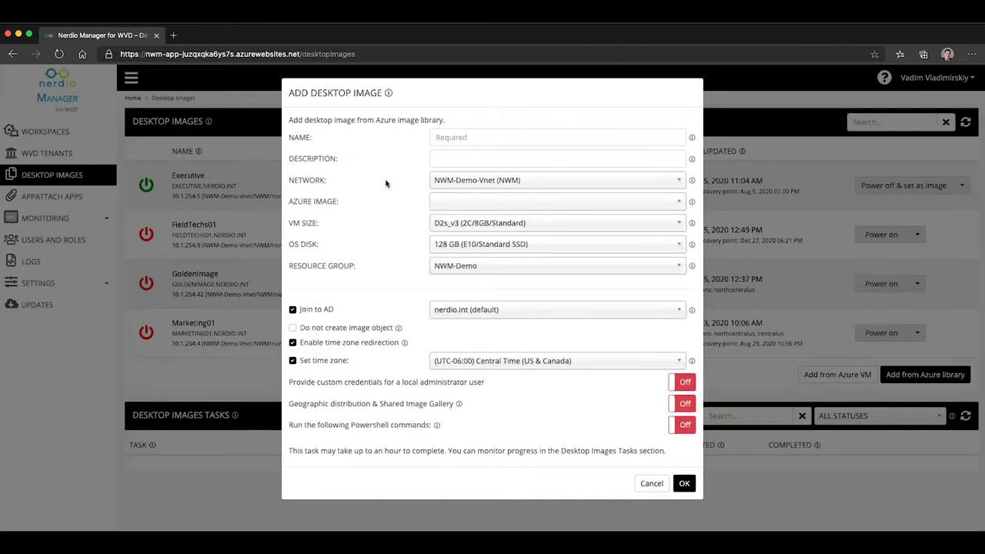
{"action": "left_click", "coordinate": [470, 203]}
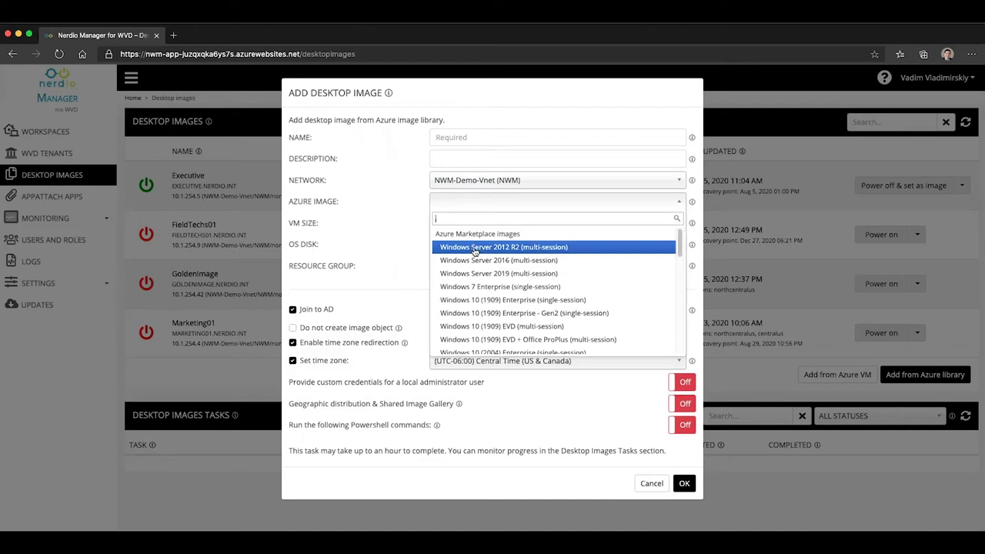
{"action": "left_click", "coordinate": [390, 210]}
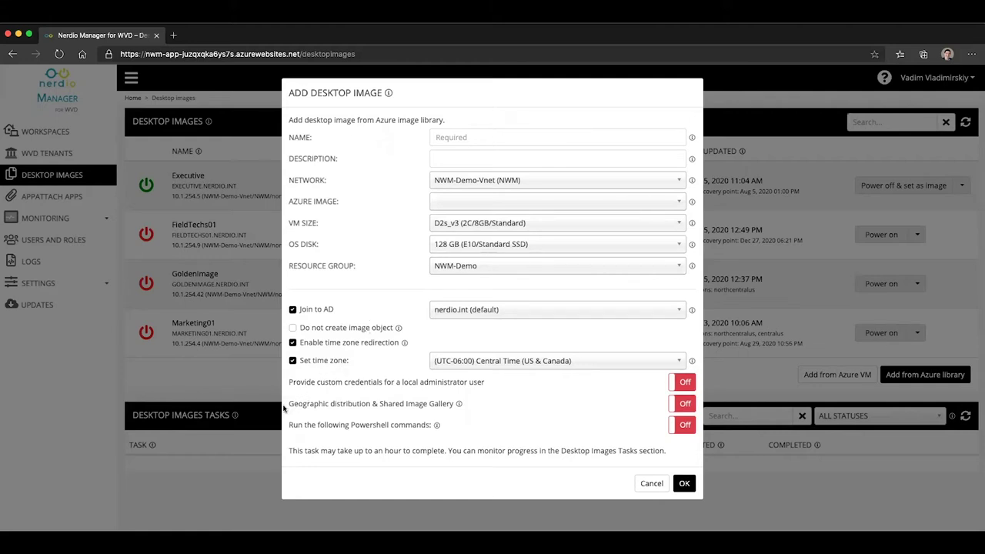
Enable geographic distribution and Shared Image Gallery for the new desktop image.
{"action": "left_click_drag", "start_coordinate": [289, 405], "coordinate": [460, 406]}
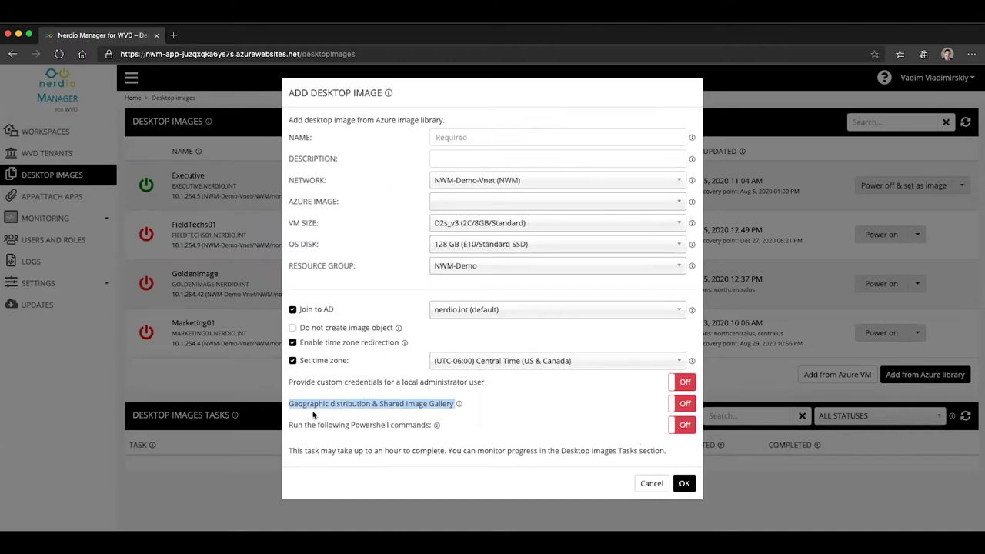
{"action": "left_click", "coordinate": [680, 404]}
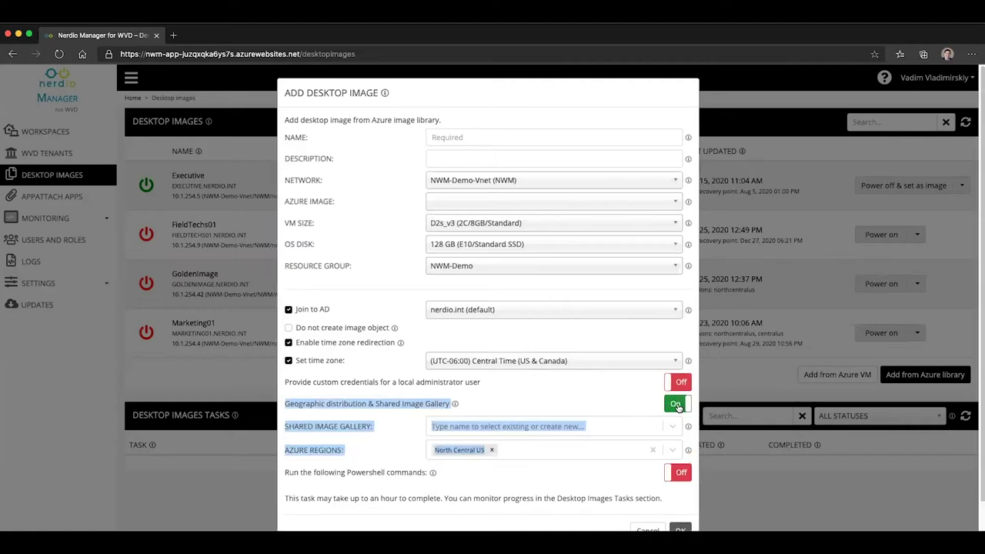
{"action": "left_click", "coordinate": [696, 412]}
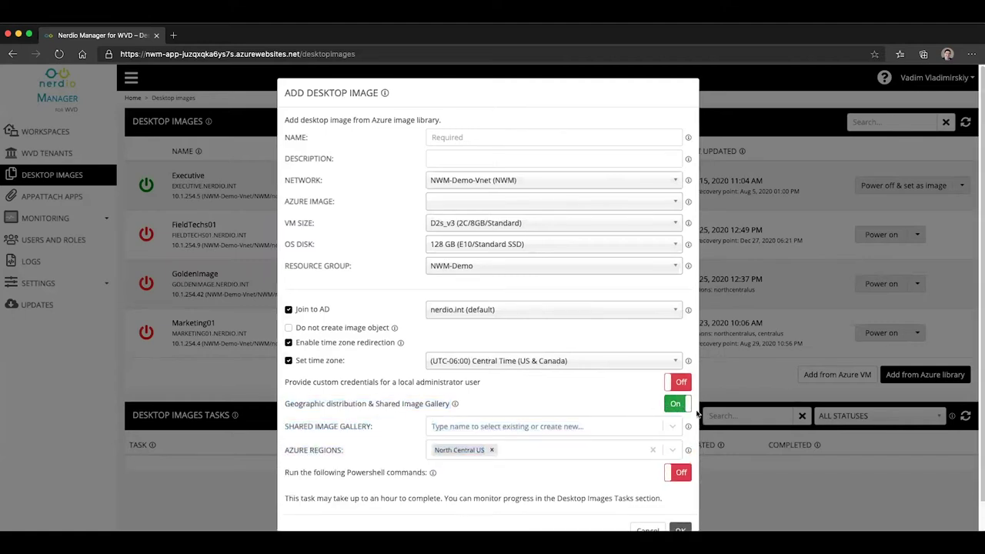
Try the existing shared image galleries 1223Test and NerdioSIG for the new image, ending with NerdioSIG selected.
{"action": "left_click", "coordinate": [475, 432]}
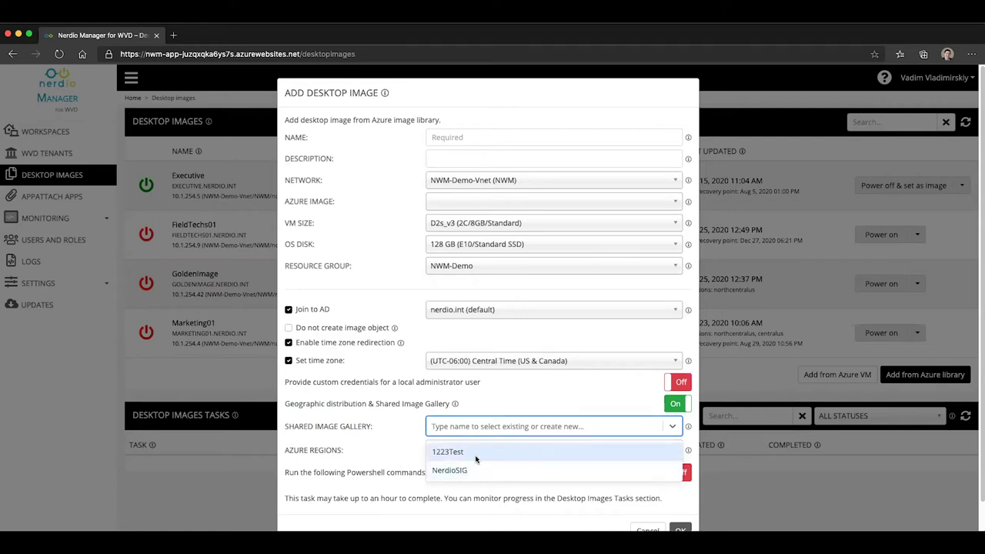
{"action": "left_click", "coordinate": [476, 467]}
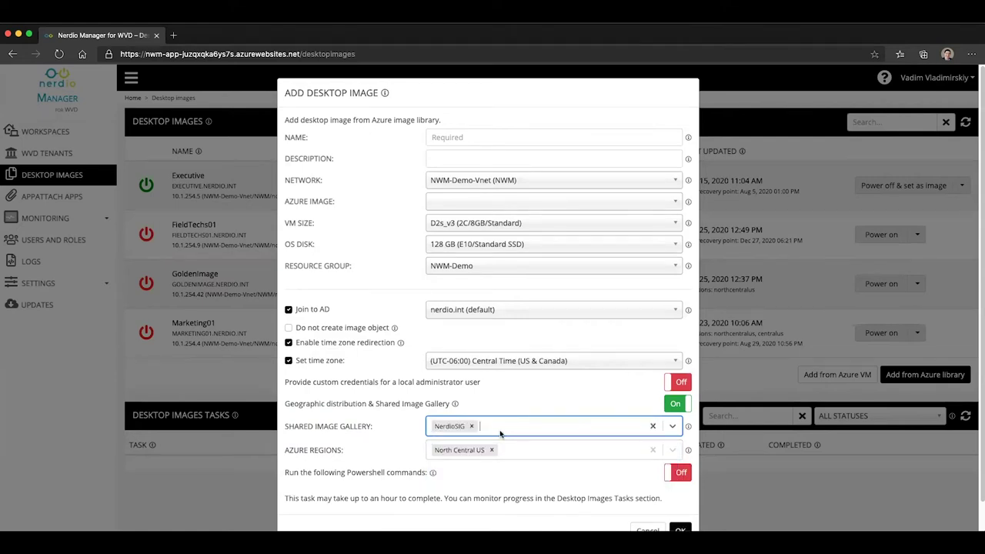
{"action": "left_click", "coordinate": [500, 434]}
{"action": "left_click", "coordinate": [502, 451]}
{"action": "left_click", "coordinate": [493, 426]}
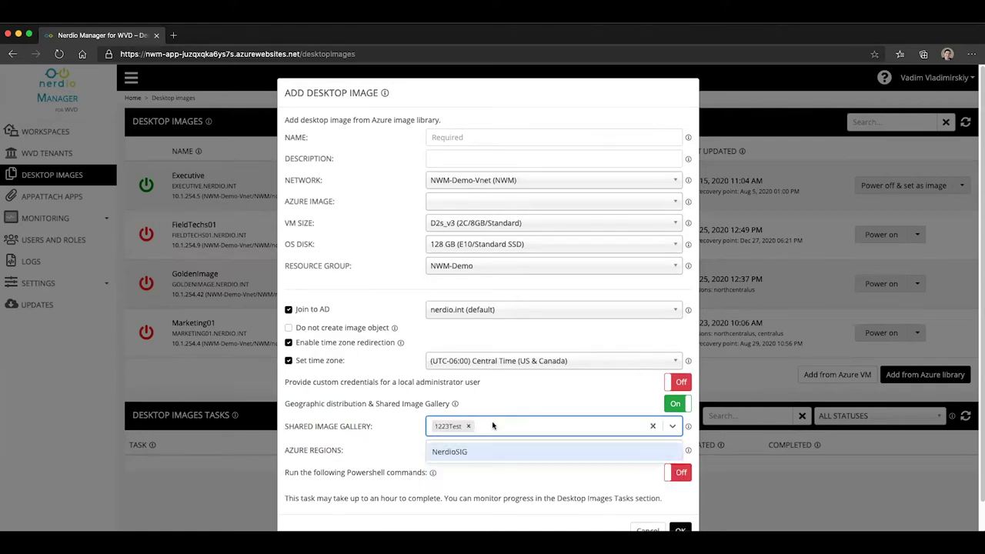
{"action": "left_click", "coordinate": [482, 451]}
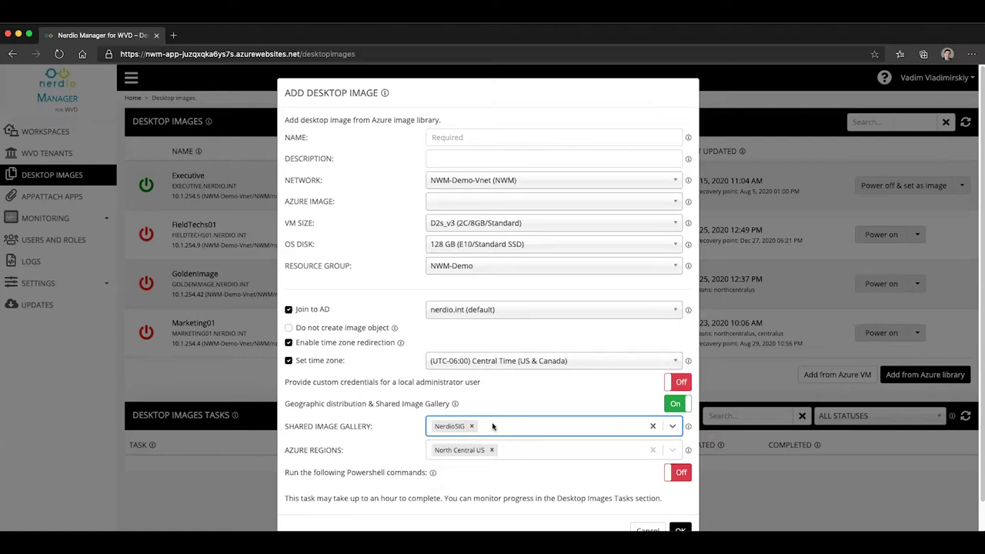
Replace the selected shared image gallery with a newly created one named NewSIG.
{"action": "left_click", "coordinate": [473, 427]}
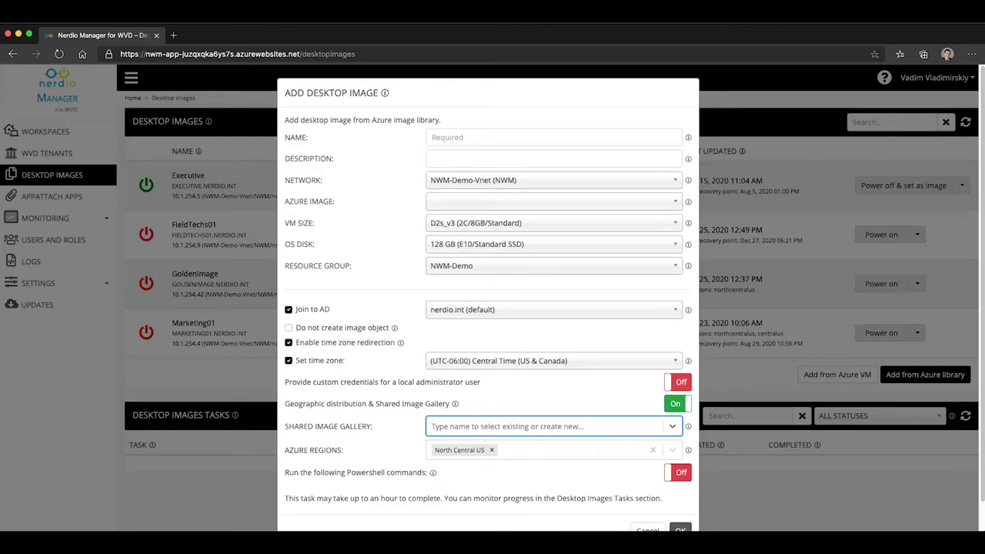
{"action": "type", "text": "NewSIG"}
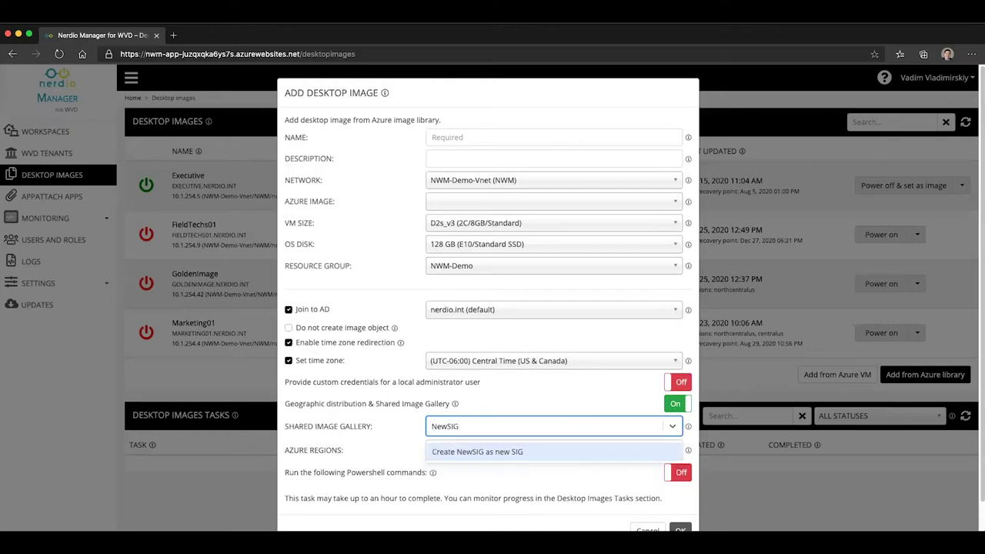
{"action": "left_click", "coordinate": [479, 455]}
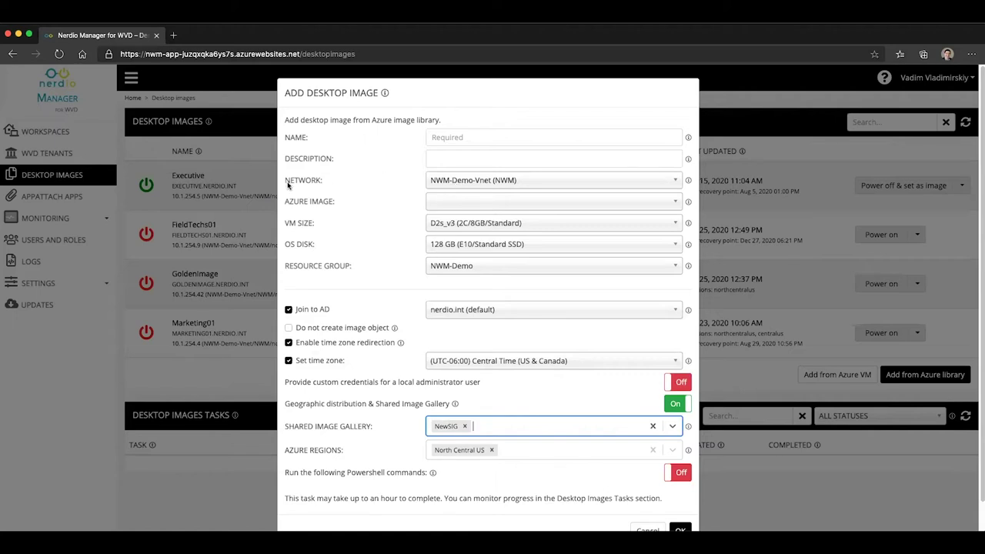
Set the new image's network to Test-Vnet-EastUS2 (defaultSubnet).
{"action": "left_click_drag", "start_coordinate": [285, 183], "coordinate": [322, 182]}
{"action": "left_click", "coordinate": [520, 183]}
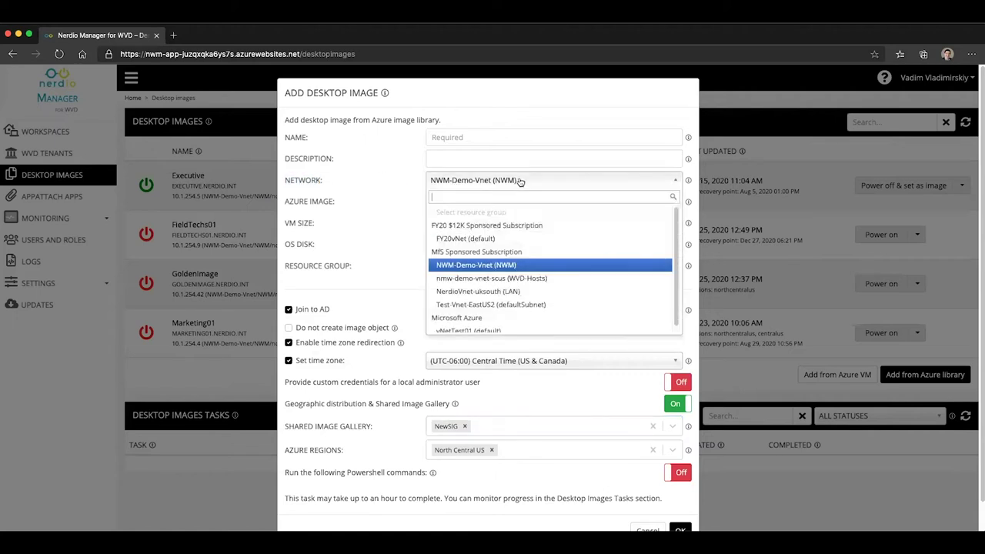
{"action": "left_click", "coordinate": [522, 304]}
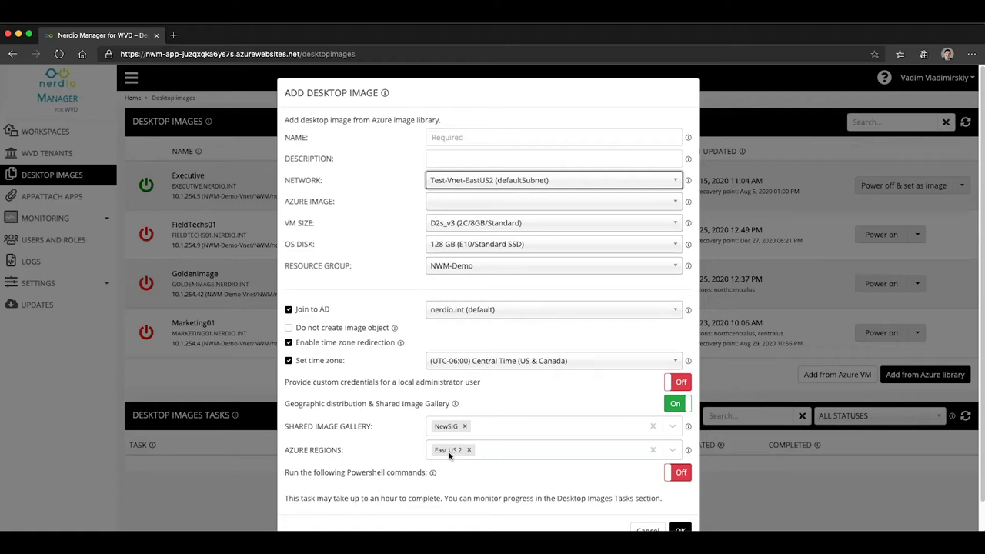
Add East US, Central US and North Europe to the image's Azure regions, and discard the new desktop image.
{"action": "left_click", "coordinate": [491, 451]}
{"action": "left_click", "coordinate": [485, 438]}
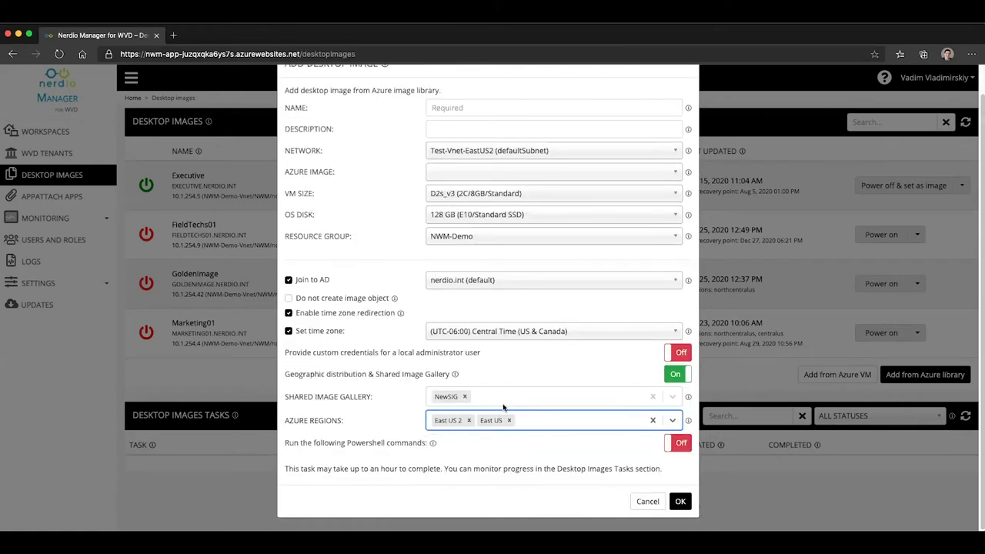
{"action": "left_click", "coordinate": [537, 422]}
{"action": "left_click", "coordinate": [499, 422]}
{"action": "left_click", "coordinate": [600, 422]}
{"action": "left_click", "coordinate": [489, 474]}
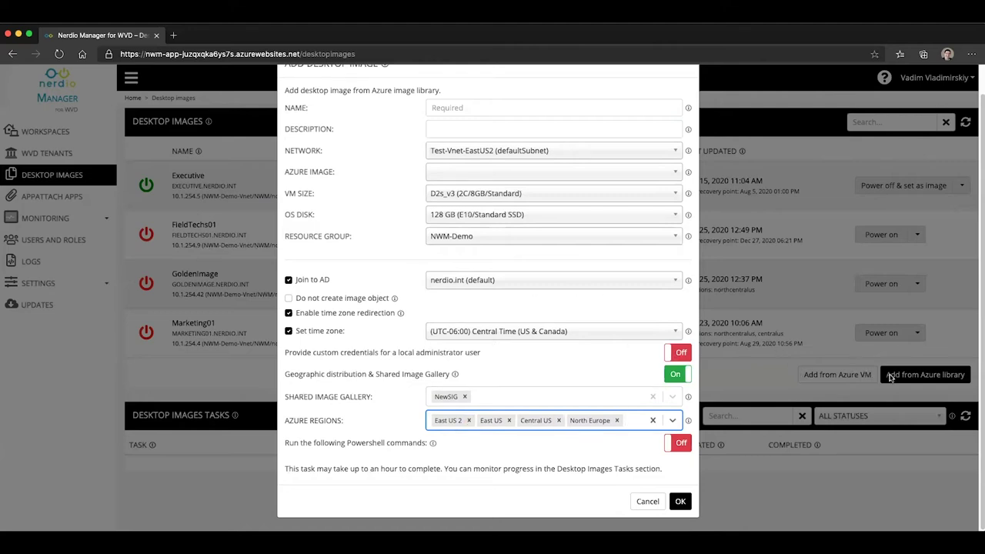
{"action": "left_click", "coordinate": [647, 501]}
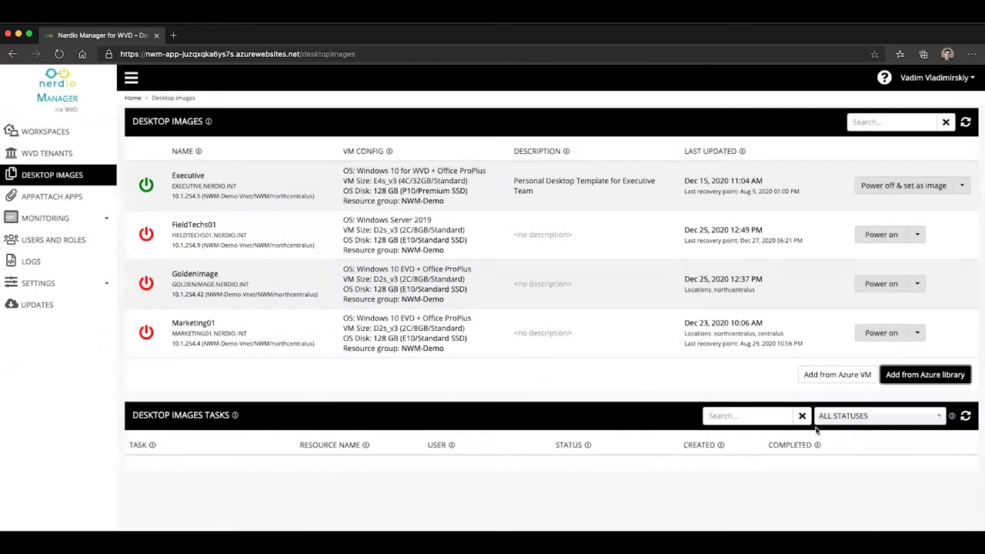
Review the geographic distribution option for adding an image from an Azure VM, and close the form without saving.
{"action": "left_click", "coordinate": [838, 376]}
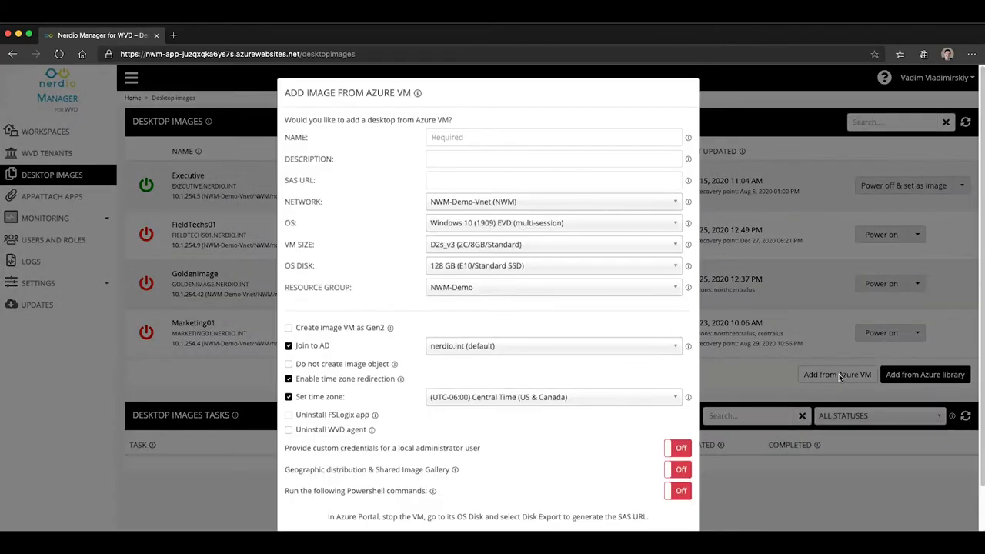
{"action": "left_click", "coordinate": [681, 469]}
{"action": "left_click", "coordinate": [681, 468]}
{"action": "left_click", "coordinate": [754, 374]}
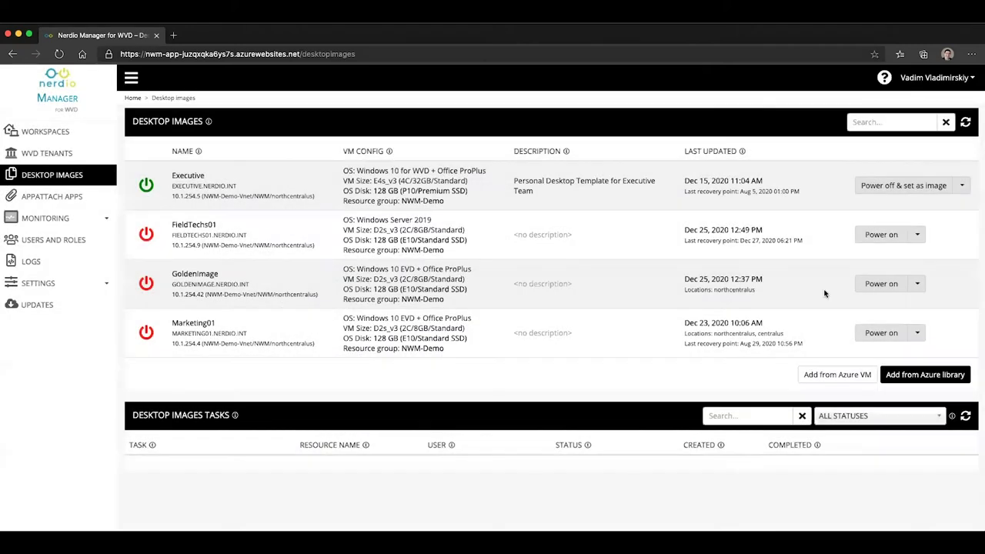
Review the shared image gallery and region options for cloning FieldTechs01, and leave without cloning.
{"action": "left_click", "coordinate": [917, 233]}
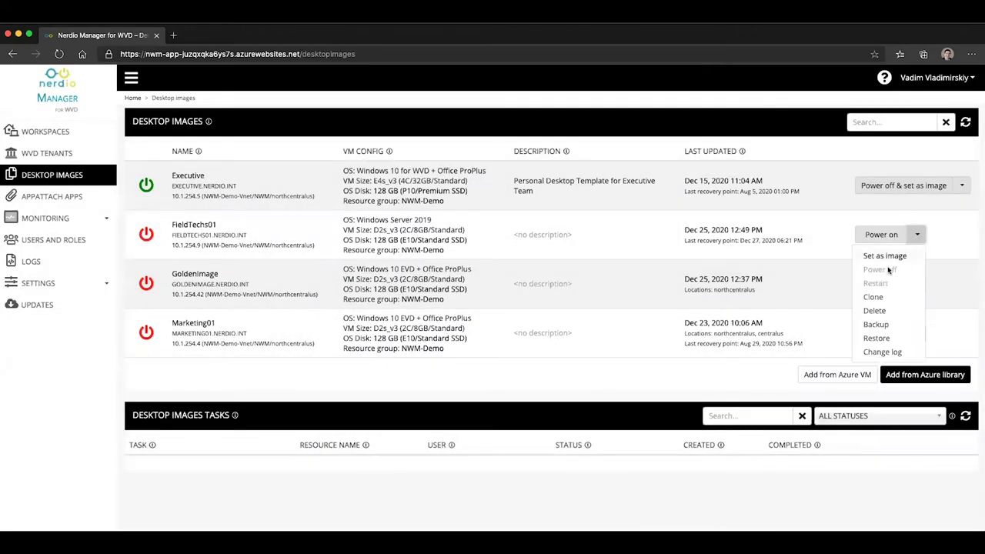
{"action": "left_click", "coordinate": [876, 296]}
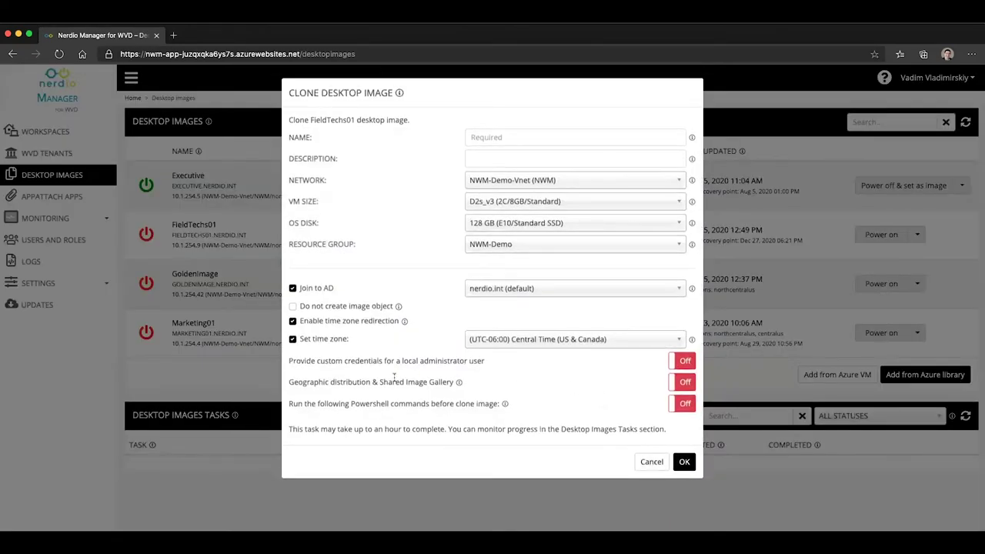
{"action": "left_click", "coordinate": [683, 375]}
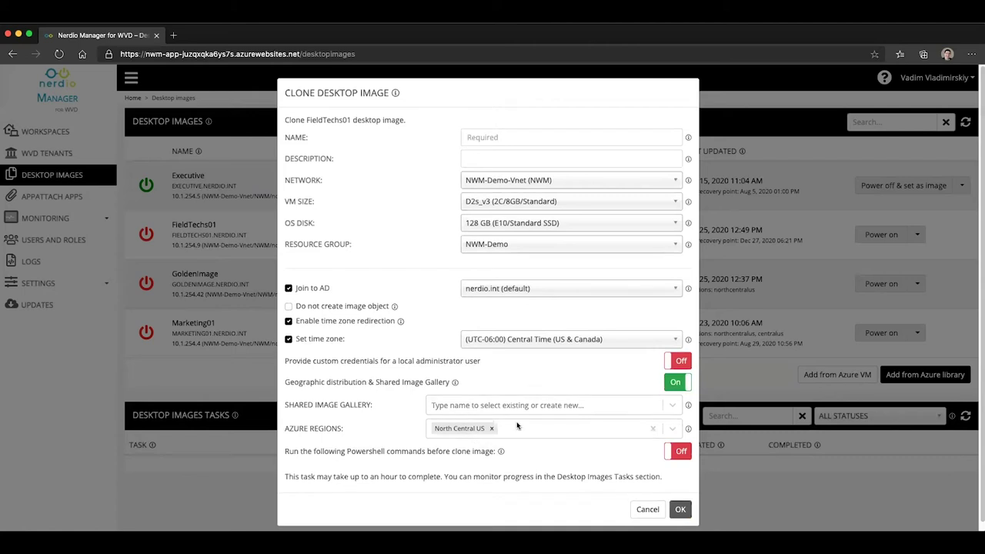
{"action": "left_click", "coordinate": [796, 490]}
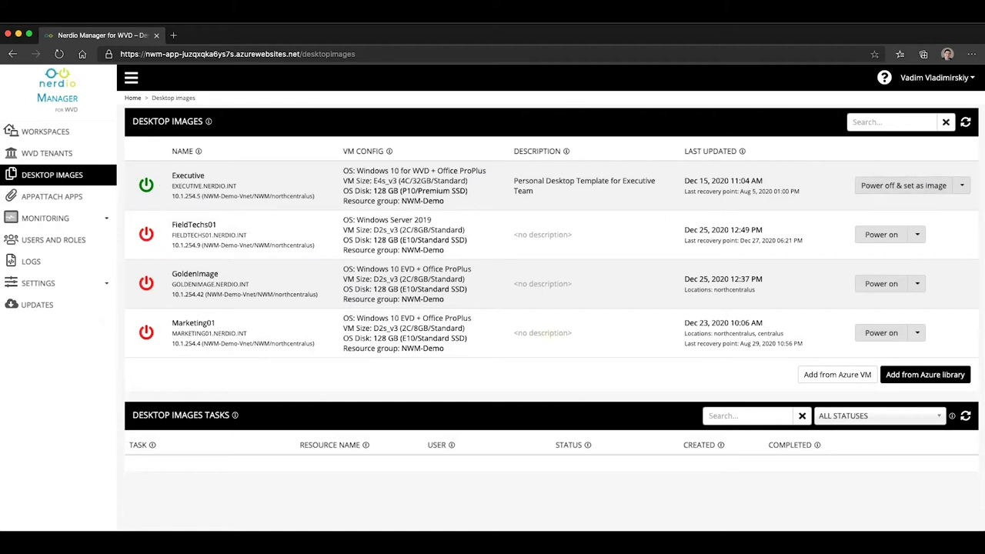
Start setting FieldTechs01 as an image with geographic distribution enabled and NerdioSIG as its shared image gallery.
{"action": "left_click", "coordinate": [920, 236]}
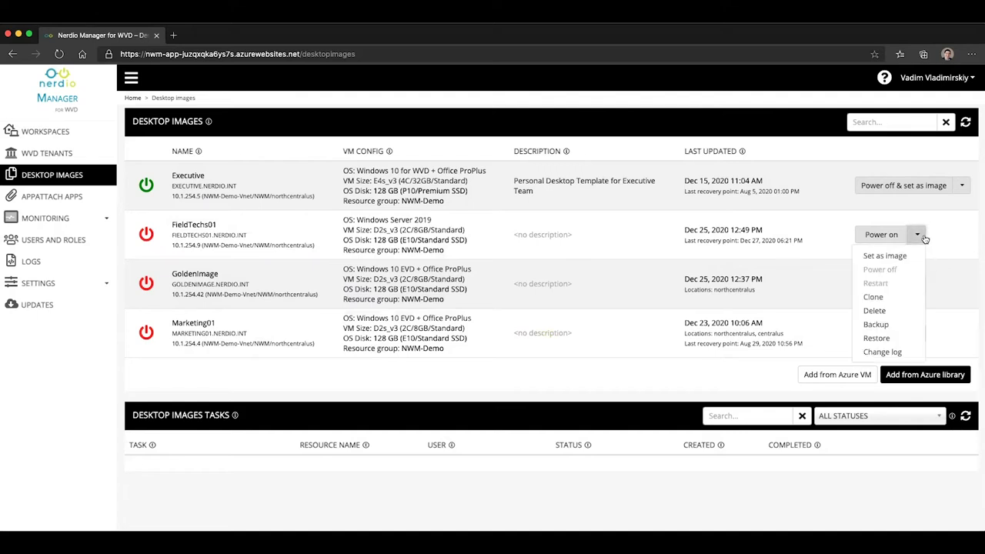
{"action": "left_click", "coordinate": [886, 256]}
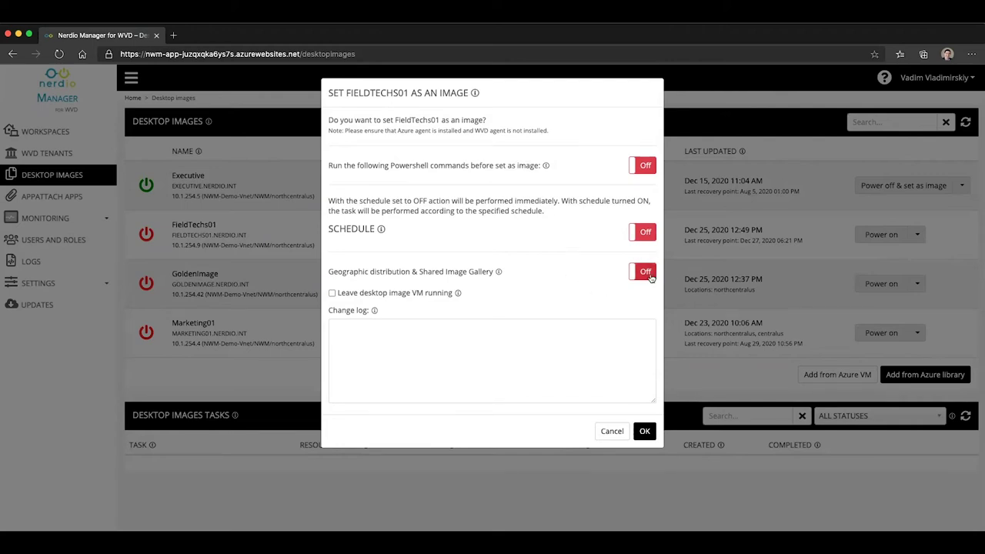
{"action": "left_click", "coordinate": [646, 273]}
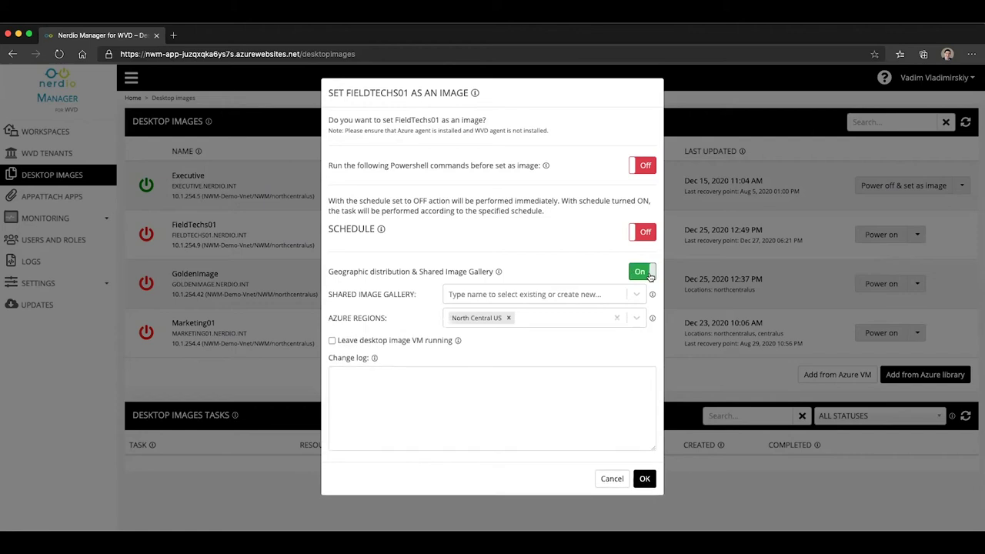
{"action": "left_click", "coordinate": [500, 299]}
{"action": "left_click", "coordinate": [481, 340]}
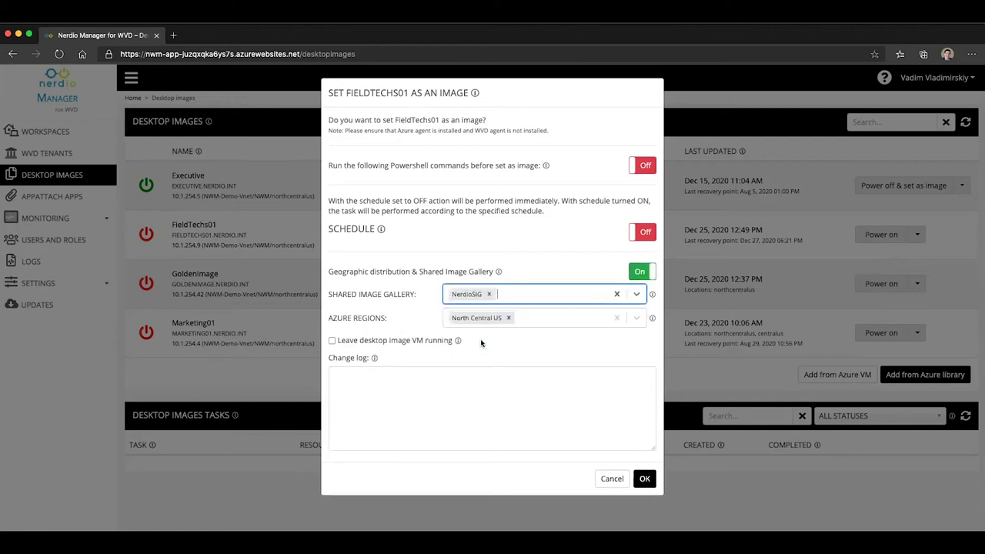
Add Central US and West US to the Azure regions for the FieldTechs01 image.
{"action": "left_click", "coordinate": [553, 320]}
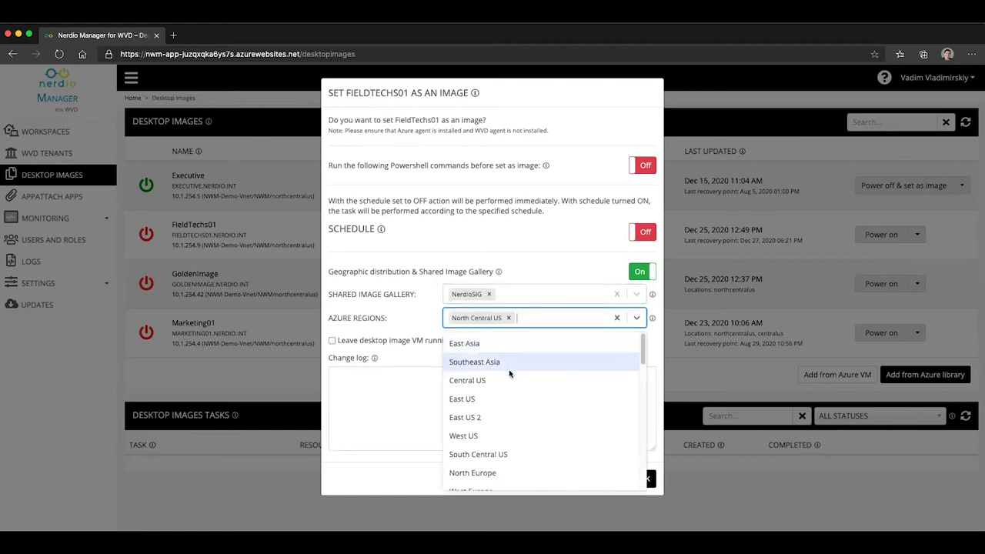
{"action": "left_click", "coordinate": [509, 374]}
{"action": "left_click", "coordinate": [573, 323]}
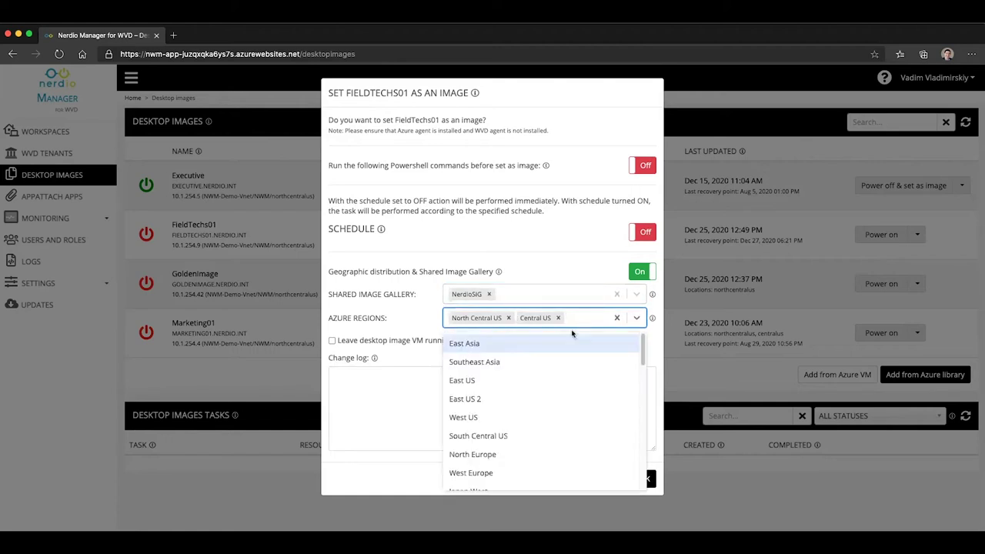
{"action": "left_click", "coordinate": [504, 416]}
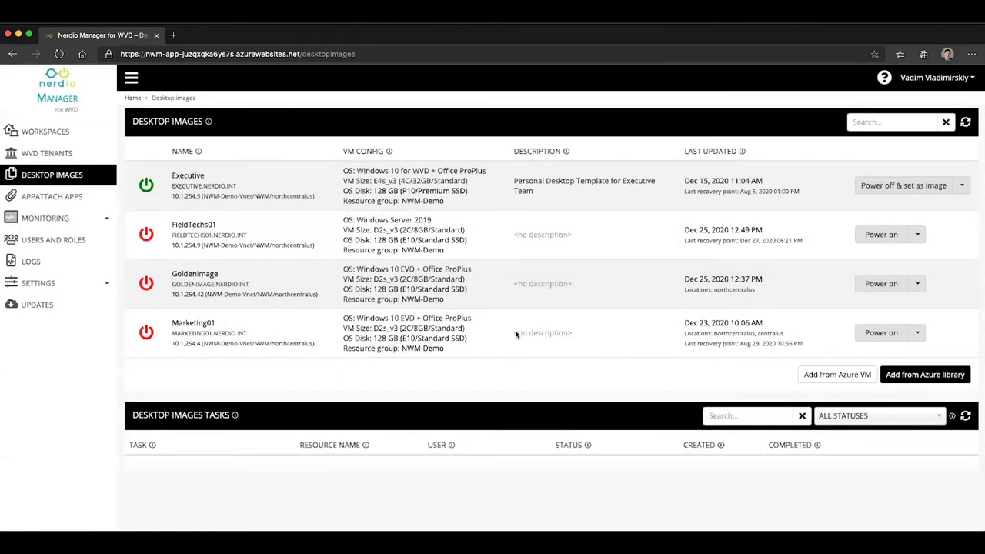
Examine the distribution locations listed for the GoldenImage desktop image.
{"action": "left_click_drag", "start_coordinate": [756, 293], "coordinate": [689, 293]}
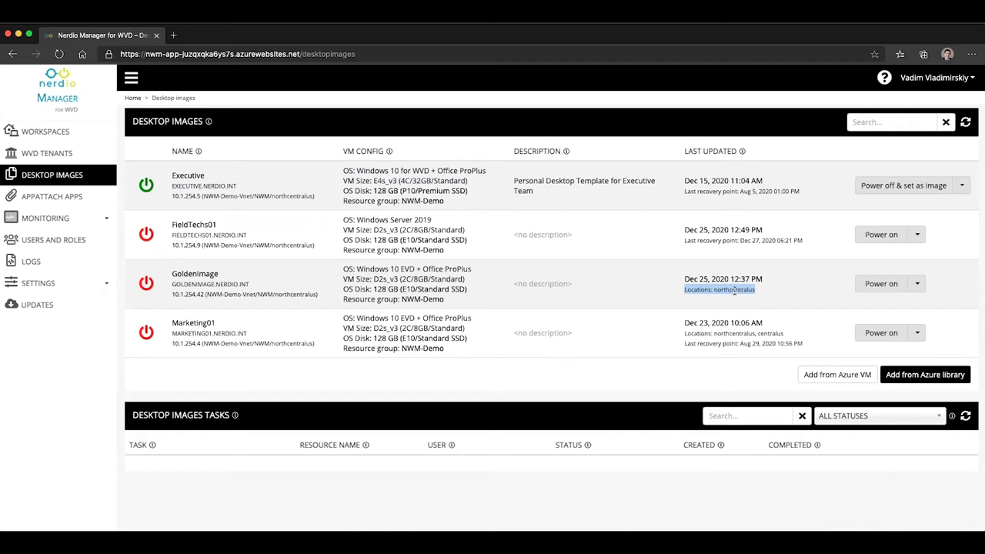
Compare the distribution locations listed for the GoldenImage and Marketing01 desktop images.
{"action": "left_click", "coordinate": [735, 290]}
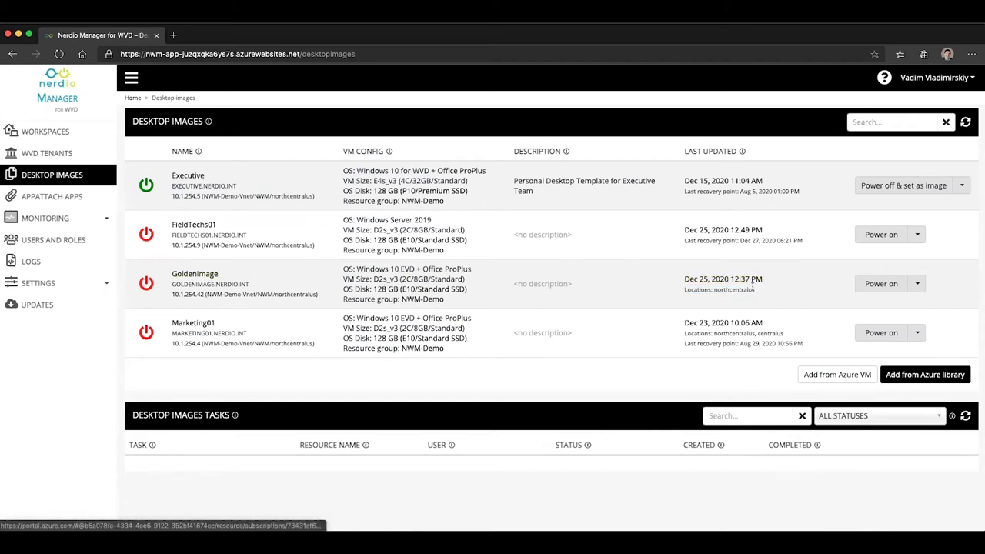
{"action": "left_click_drag", "start_coordinate": [755, 288], "coordinate": [718, 291]}
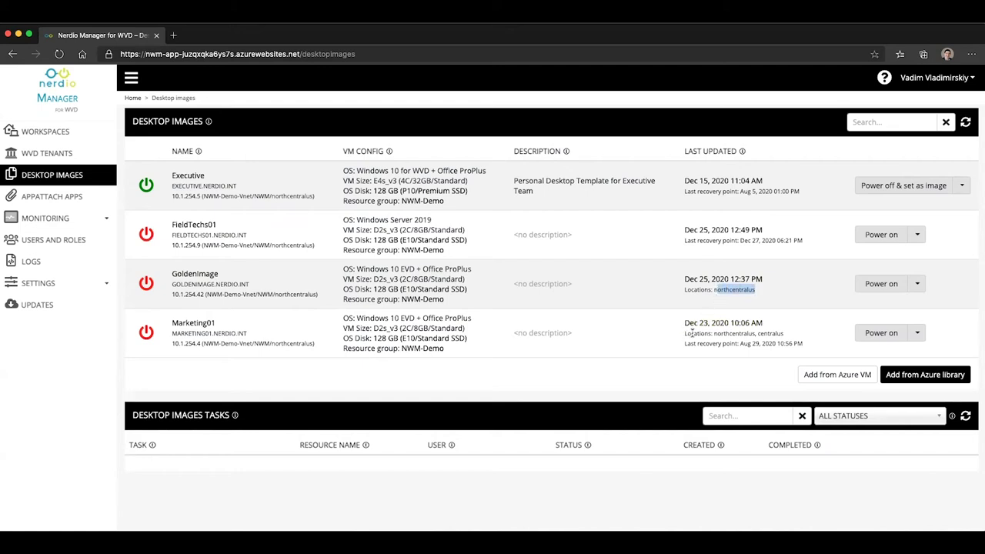
{"action": "double_click", "coordinate": [729, 334]}
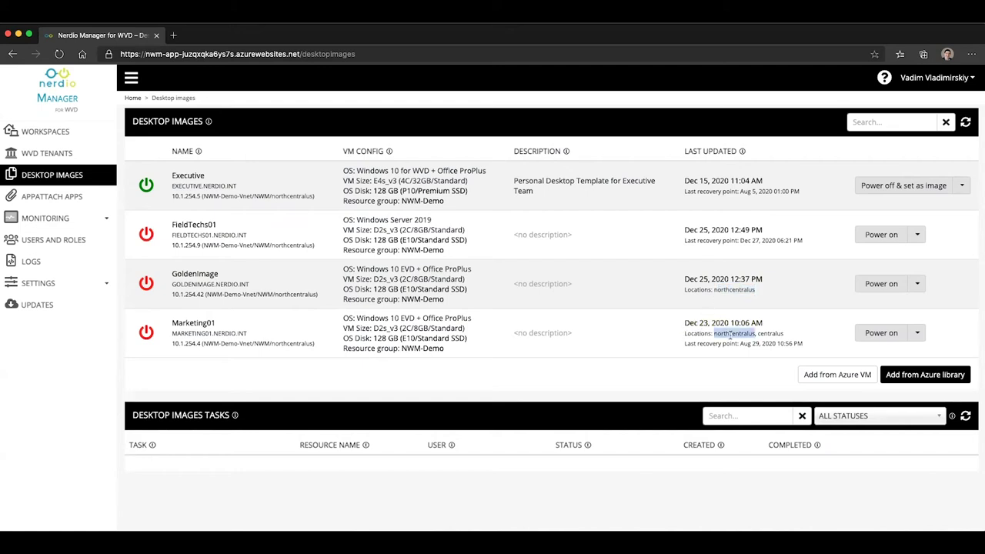
{"action": "double_click", "coordinate": [780, 334]}
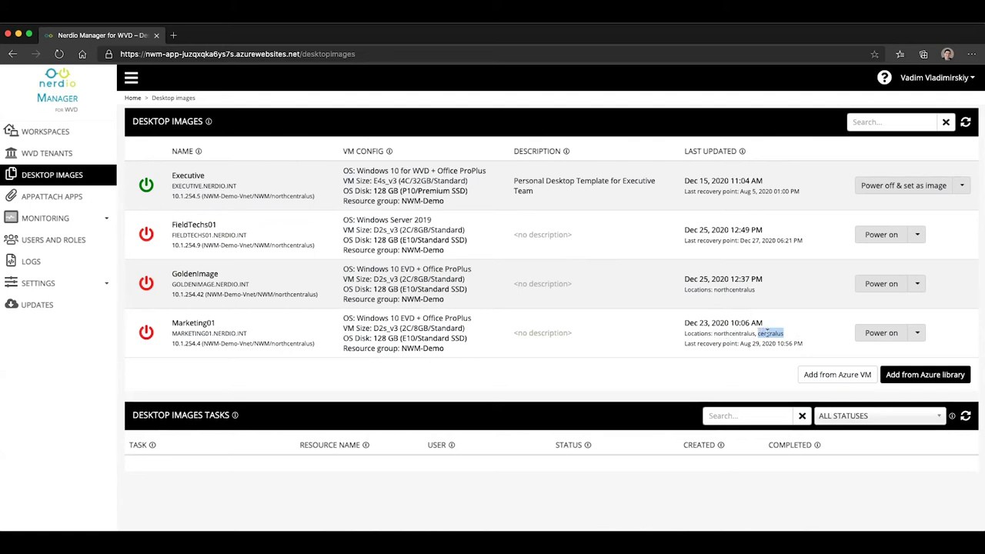
Set Marketing01 as an image with West US added to its Azure regions.
{"action": "left_click", "coordinate": [920, 334]}
{"action": "left_click", "coordinate": [890, 355]}
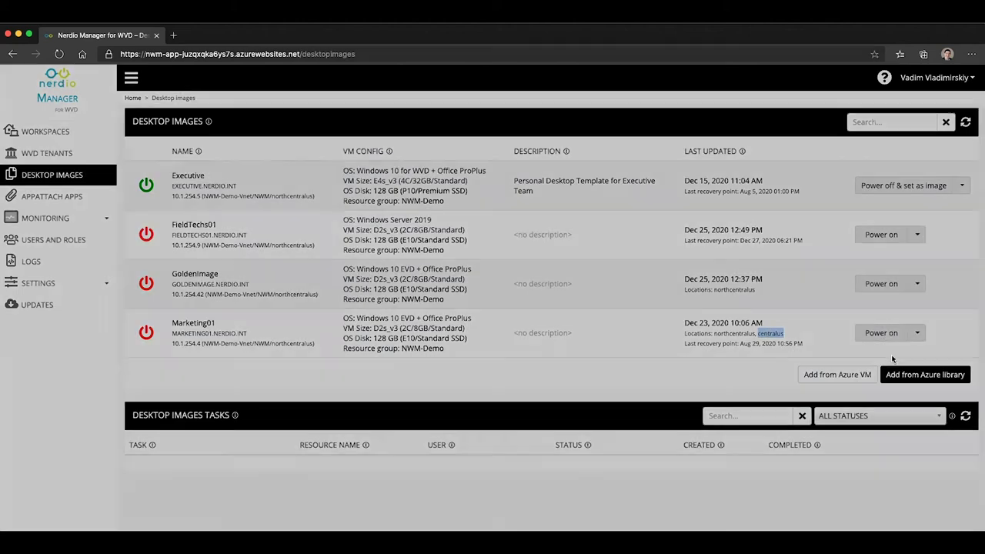
{"action": "left_click", "coordinate": [558, 310]}
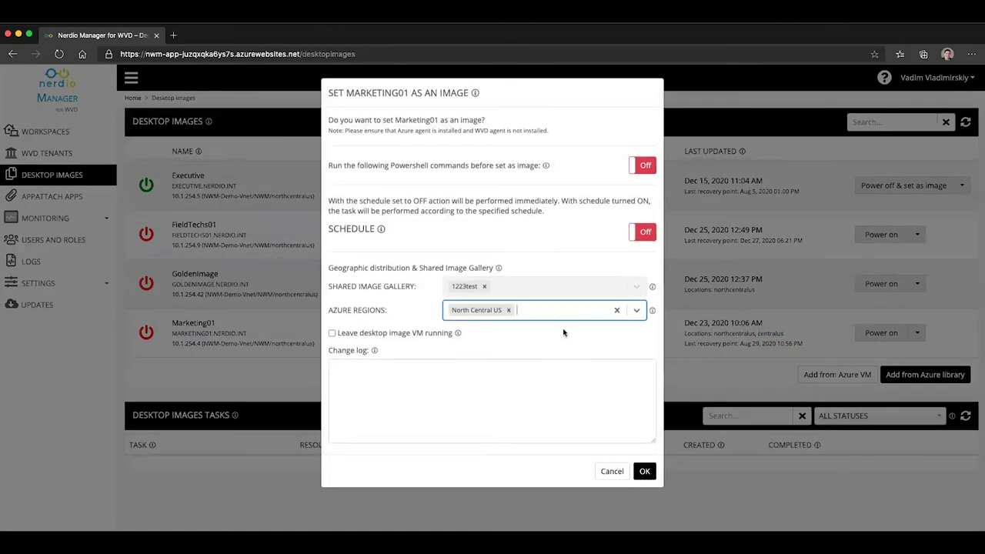
{"action": "type", "text": "west"}
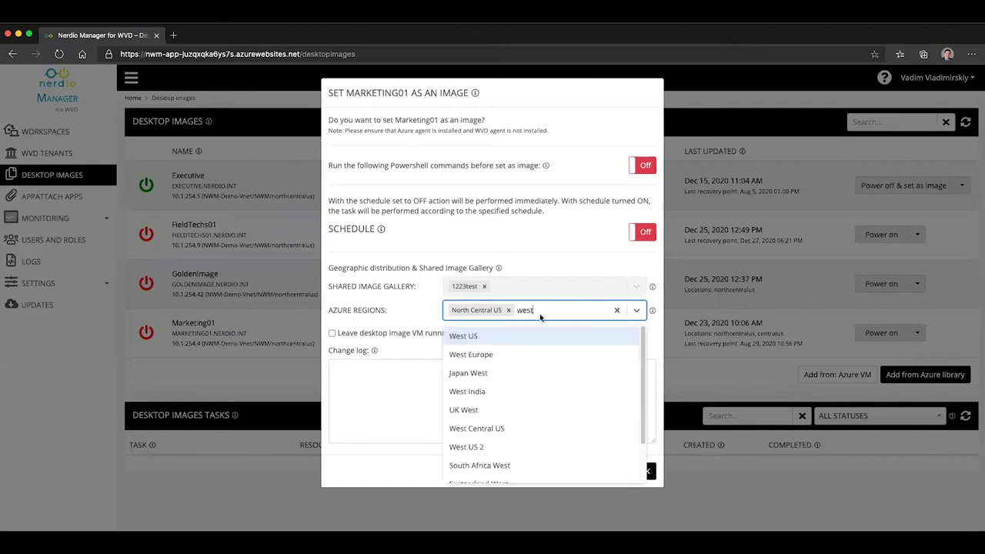
{"action": "left_click", "coordinate": [500, 335]}
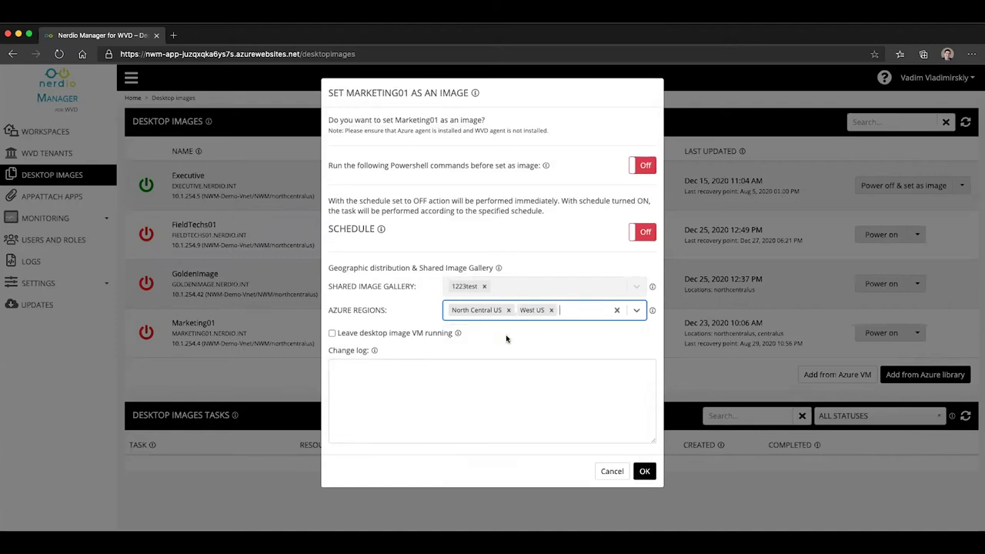
{"action": "left_click", "coordinate": [651, 472]}
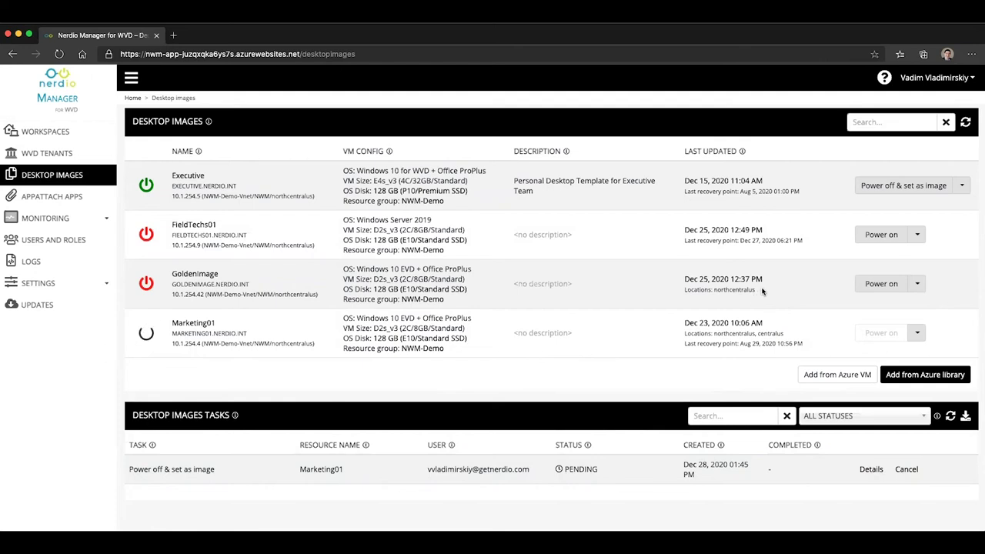
Review the geographic distribution and shared image gallery settings for setting GoldenImage as an image, and leave without applying.
{"action": "left_click_drag", "start_coordinate": [763, 291], "coordinate": [687, 292]}
{"action": "left_click", "coordinate": [917, 283]}
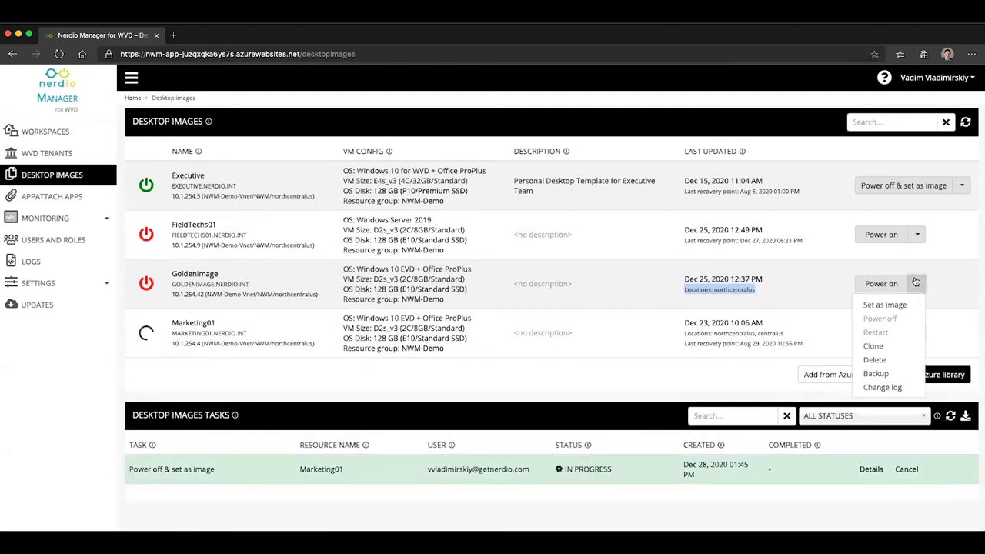
{"action": "left_click", "coordinate": [869, 306]}
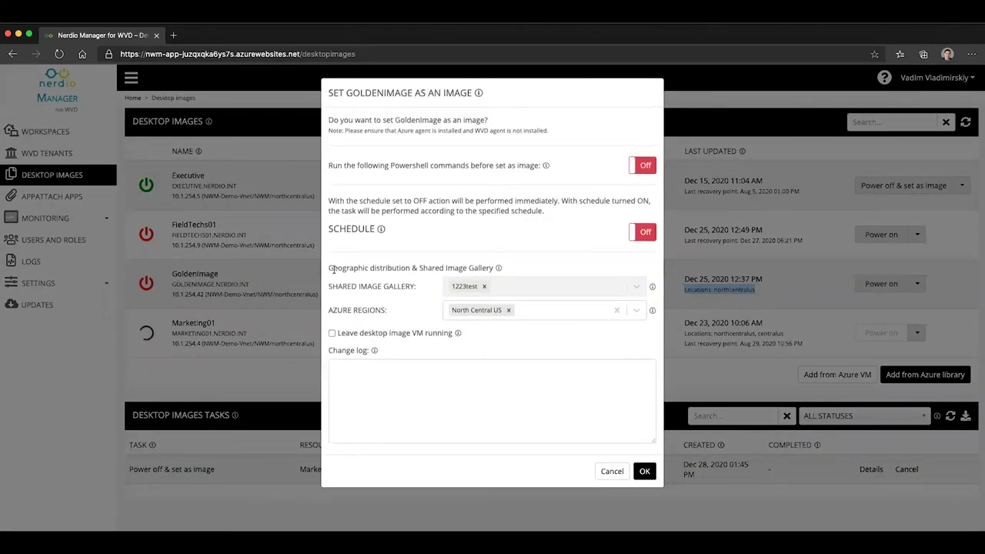
{"action": "left_click_drag", "start_coordinate": [329, 268], "coordinate": [504, 270]}
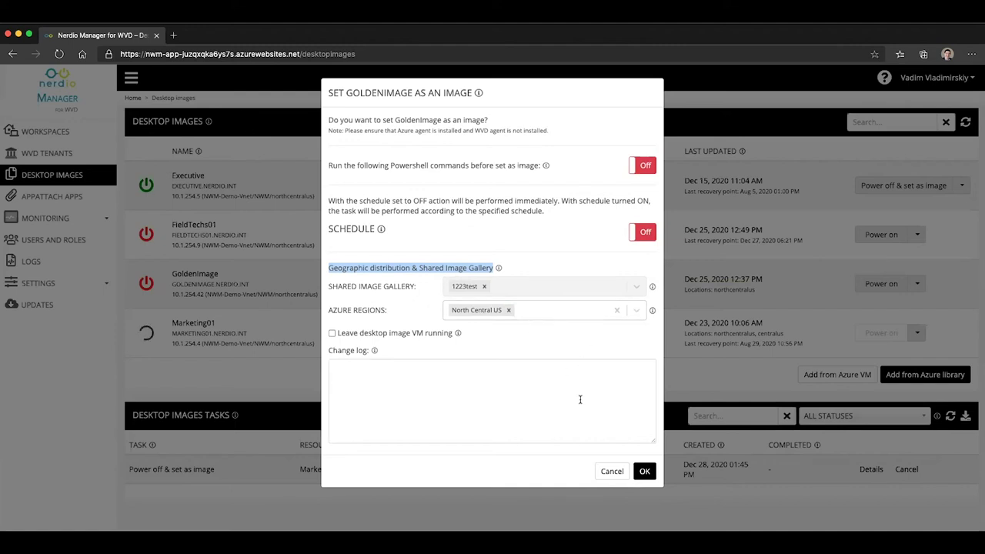
{"action": "left_click", "coordinate": [601, 472]}
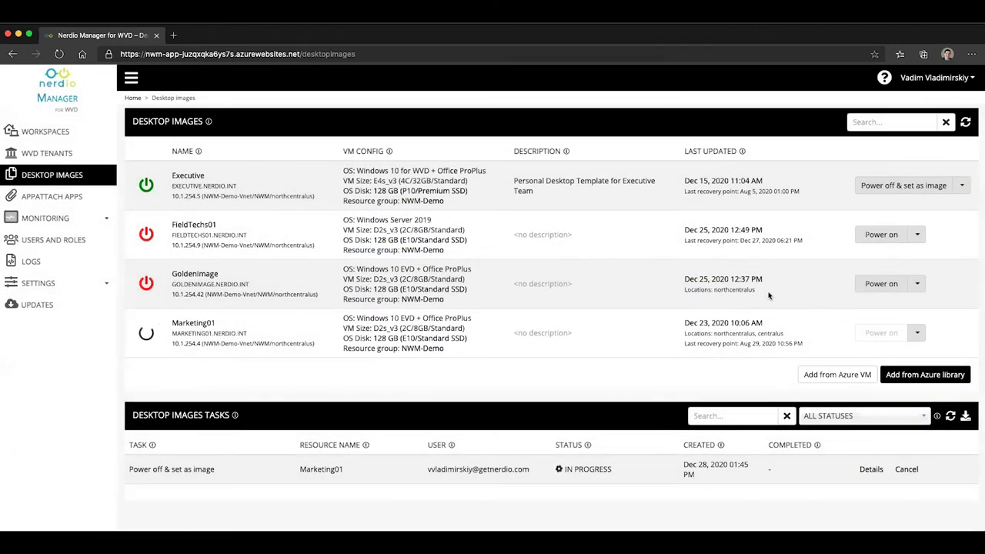
Review the options for cloning the GoldenImage desktop image, and leave without cloning.
{"action": "left_click", "coordinate": [917, 284]}
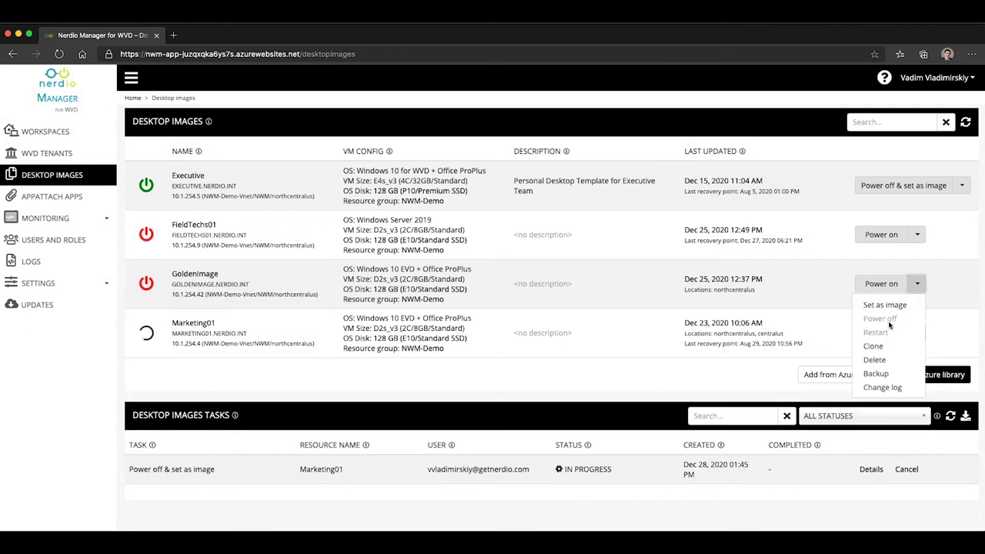
{"action": "left_click", "coordinate": [881, 347]}
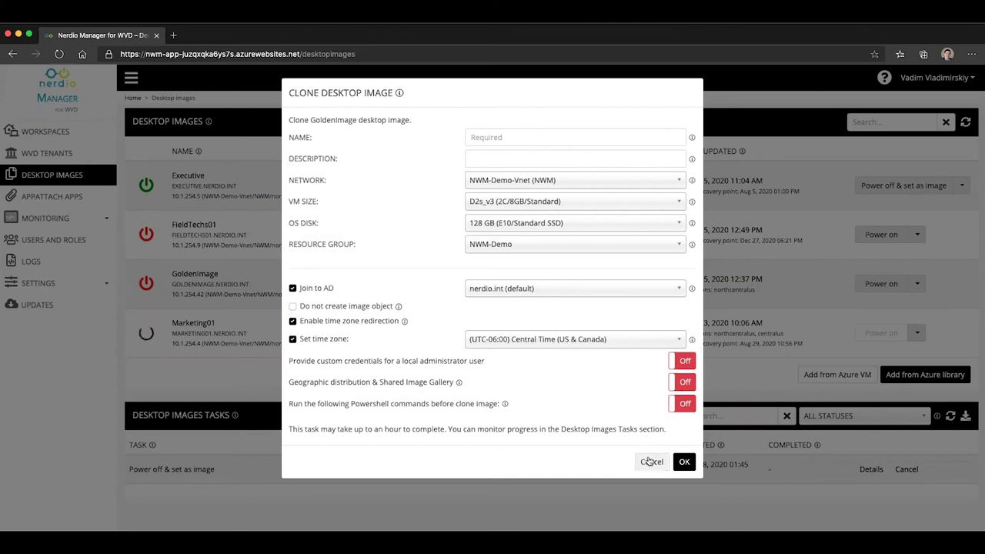
{"action": "left_click", "coordinate": [650, 462]}
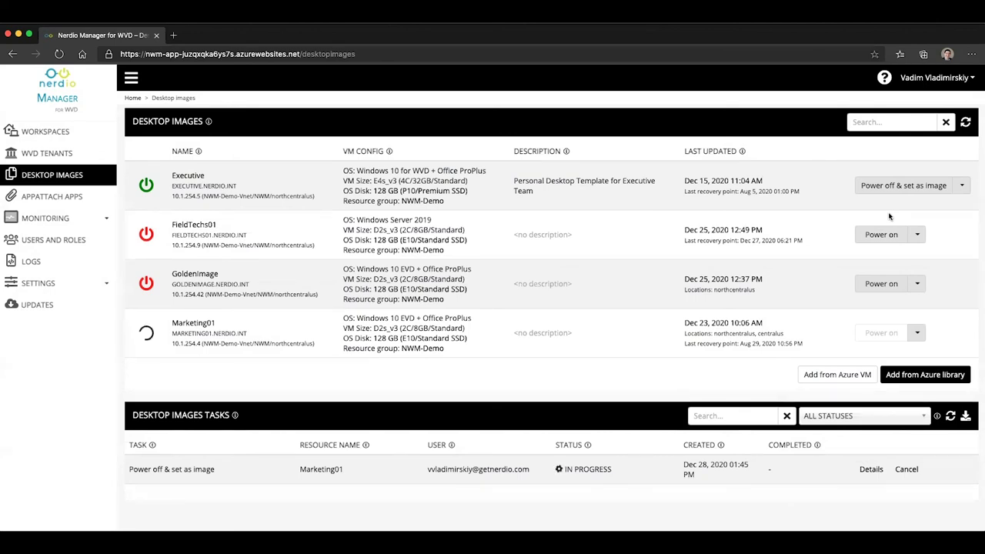
Start adding a dynamic host pool in the Spring Update Workspace.
{"action": "left_click", "coordinate": [42, 132]}
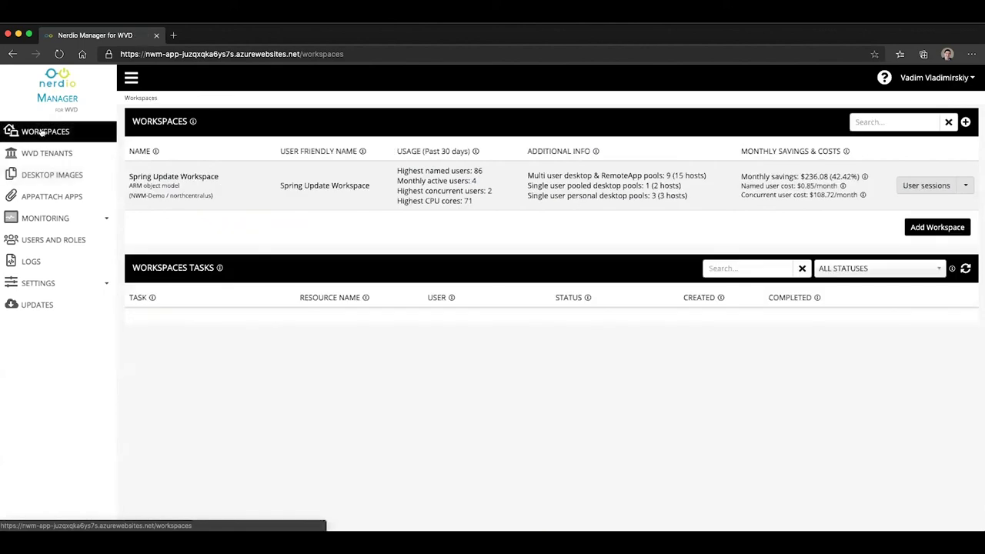
{"action": "left_click", "coordinate": [166, 177]}
{"action": "scroll", "coordinate": [841, 387], "scroll_direction": "down", "scroll_amount": 4}
{"action": "scroll", "coordinate": [885, 346], "scroll_direction": "up", "scroll_amount": 1}
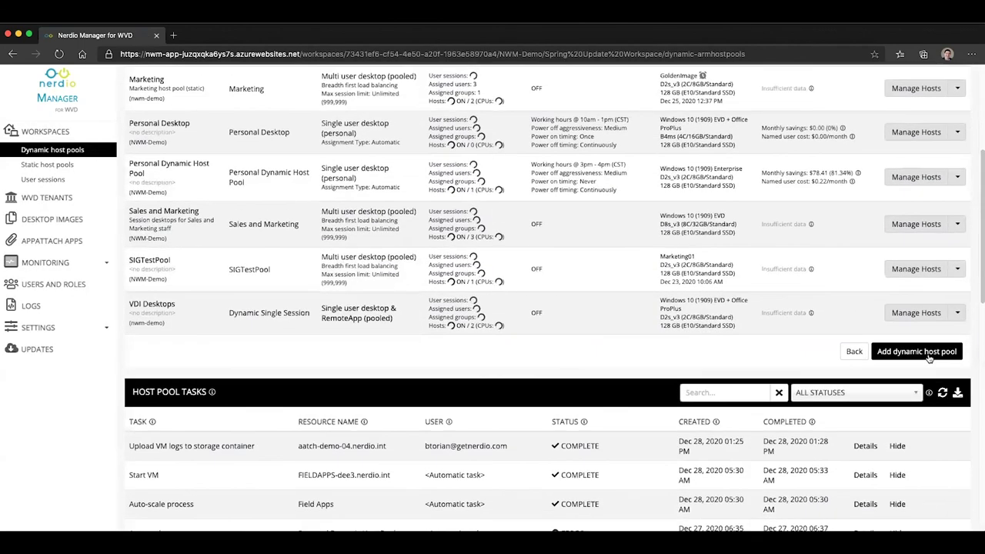
{"action": "left_click", "coordinate": [915, 351]}
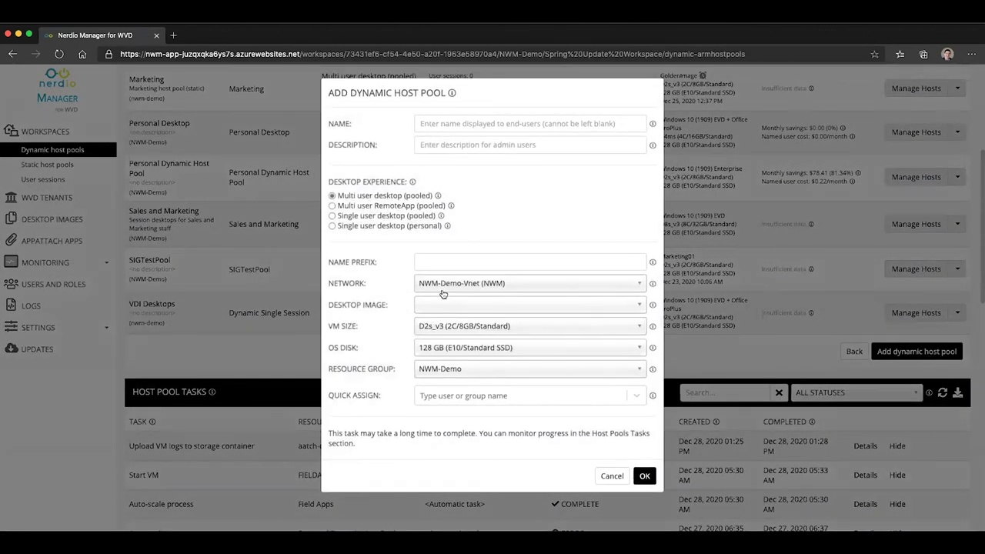
Set the host pool's network to Test-Vnet-EastUS2 (defaultSubnet) and check the availability of the desktop images.
{"action": "left_click", "coordinate": [443, 284]}
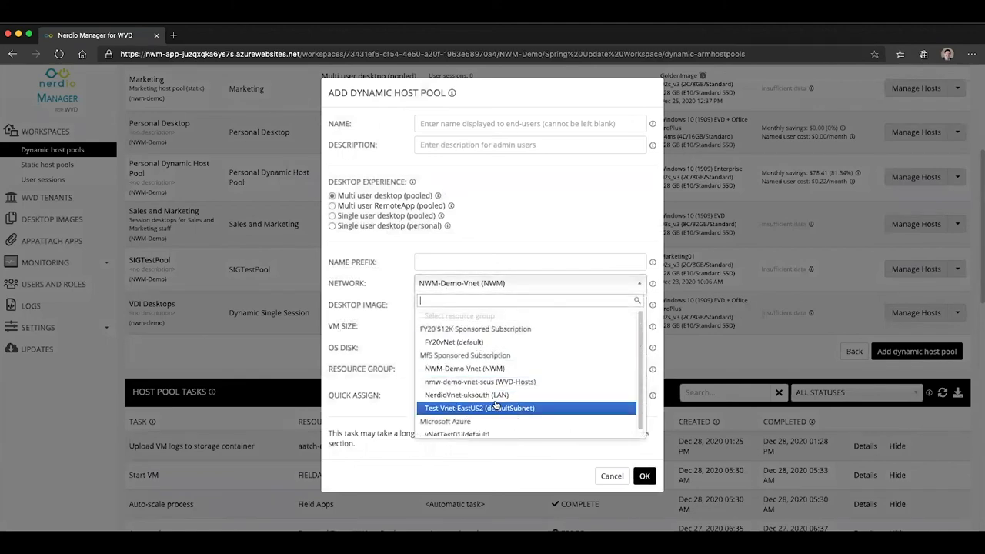
{"action": "left_click", "coordinate": [497, 407]}
{"action": "left_click", "coordinate": [458, 308]}
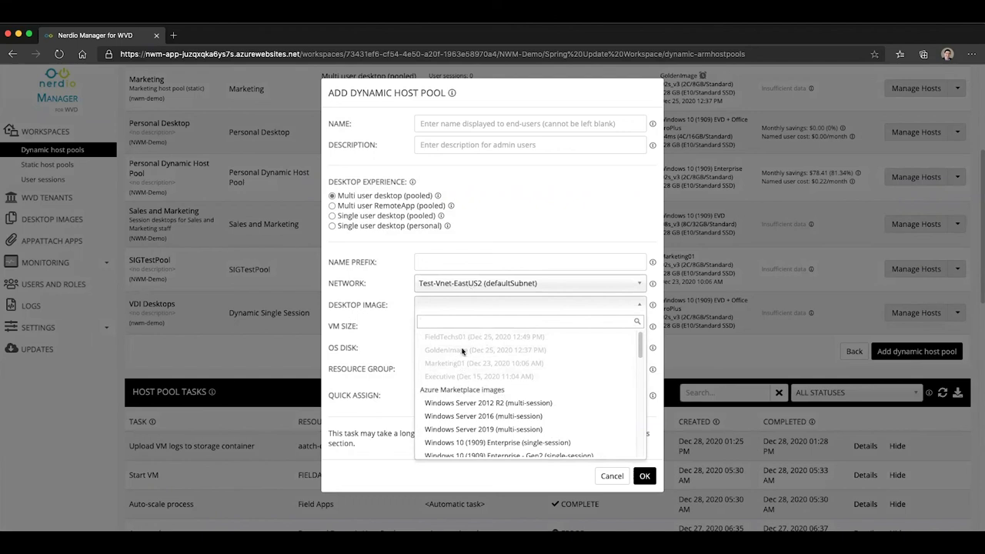
{"action": "mouse_move", "coordinate": [468, 339]}
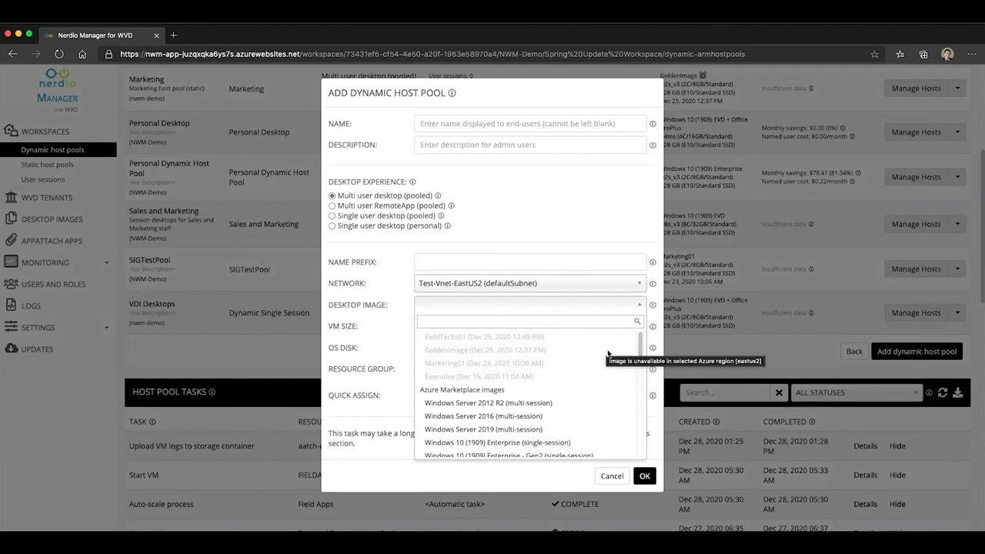
Switch the host pool's network to nmw-demo-vnet-scus (WVD-Hosts) and check which desktop images can be selected.
{"action": "left_click", "coordinate": [435, 284]}
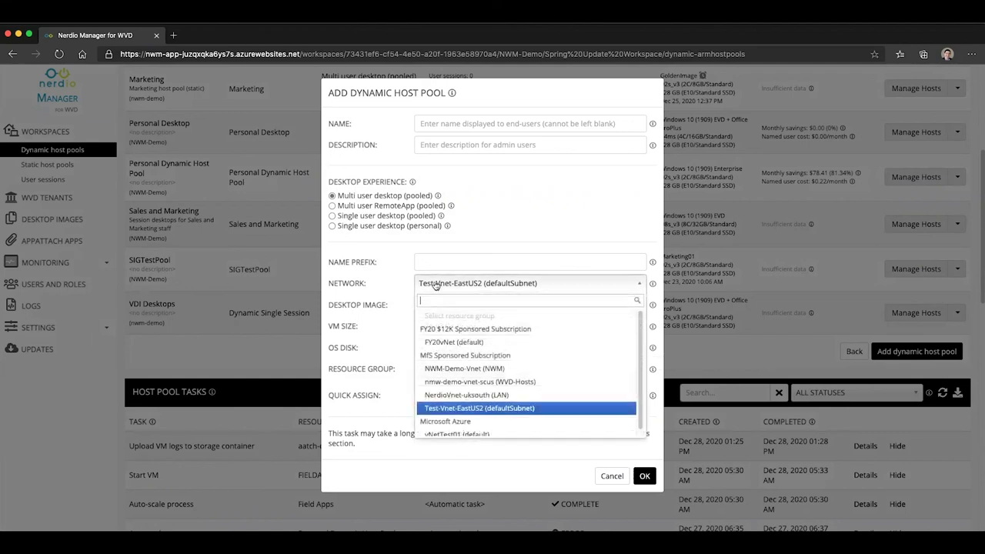
{"action": "left_click", "coordinate": [469, 382]}
{"action": "left_click", "coordinate": [466, 305]}
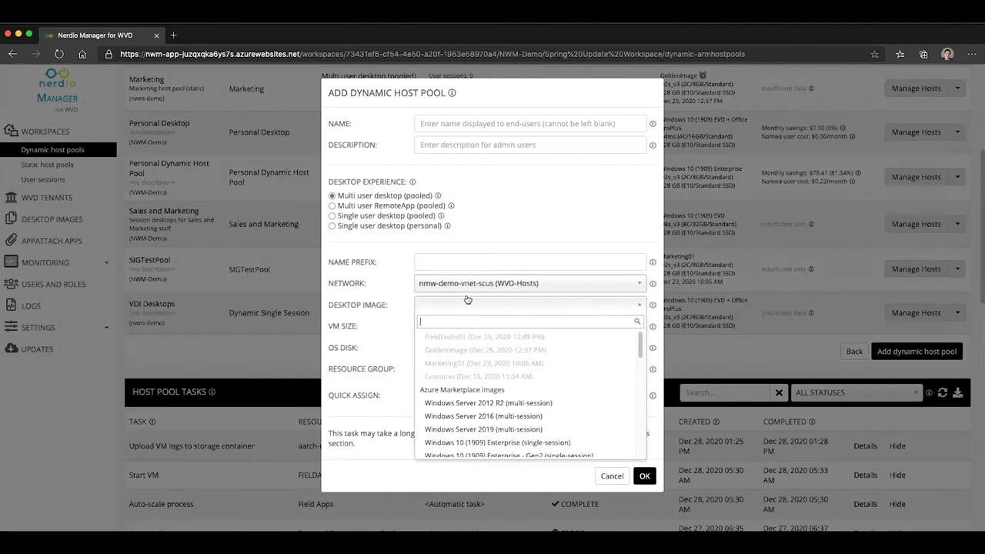
Set the host pool's network to NWM-Demo-Vnet (NWM) and open the choice of desktop images.
{"action": "left_click", "coordinate": [468, 284]}
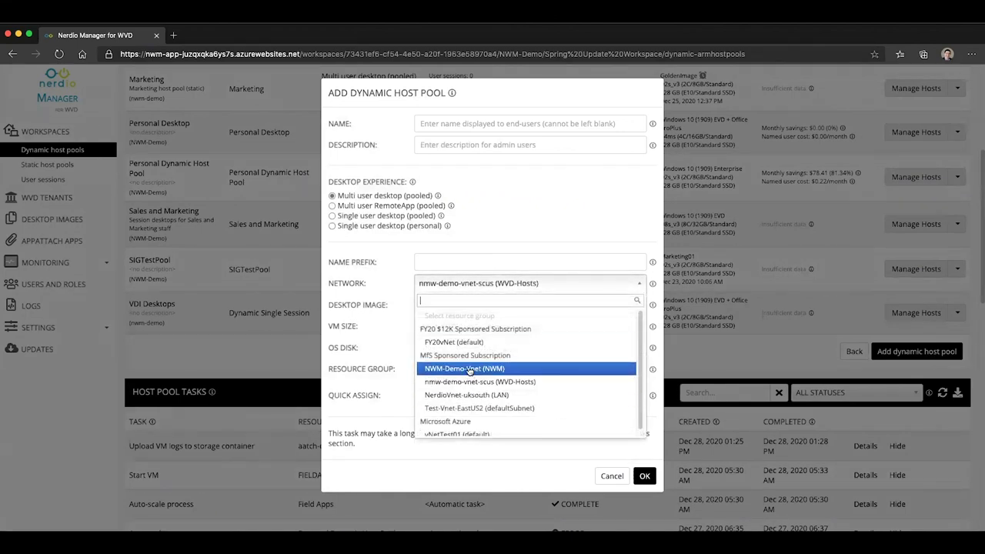
{"action": "left_click", "coordinate": [470, 369]}
{"action": "left_click", "coordinate": [470, 308]}
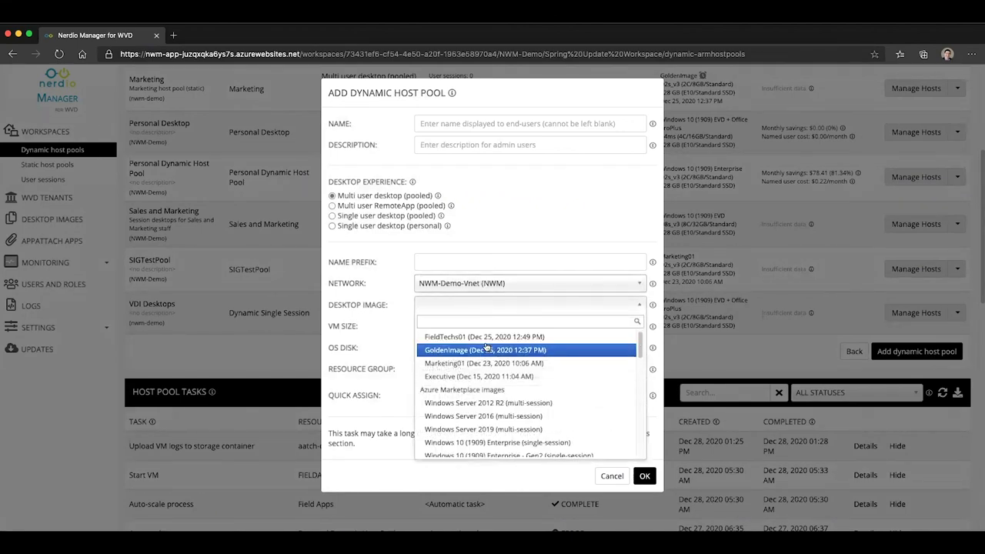